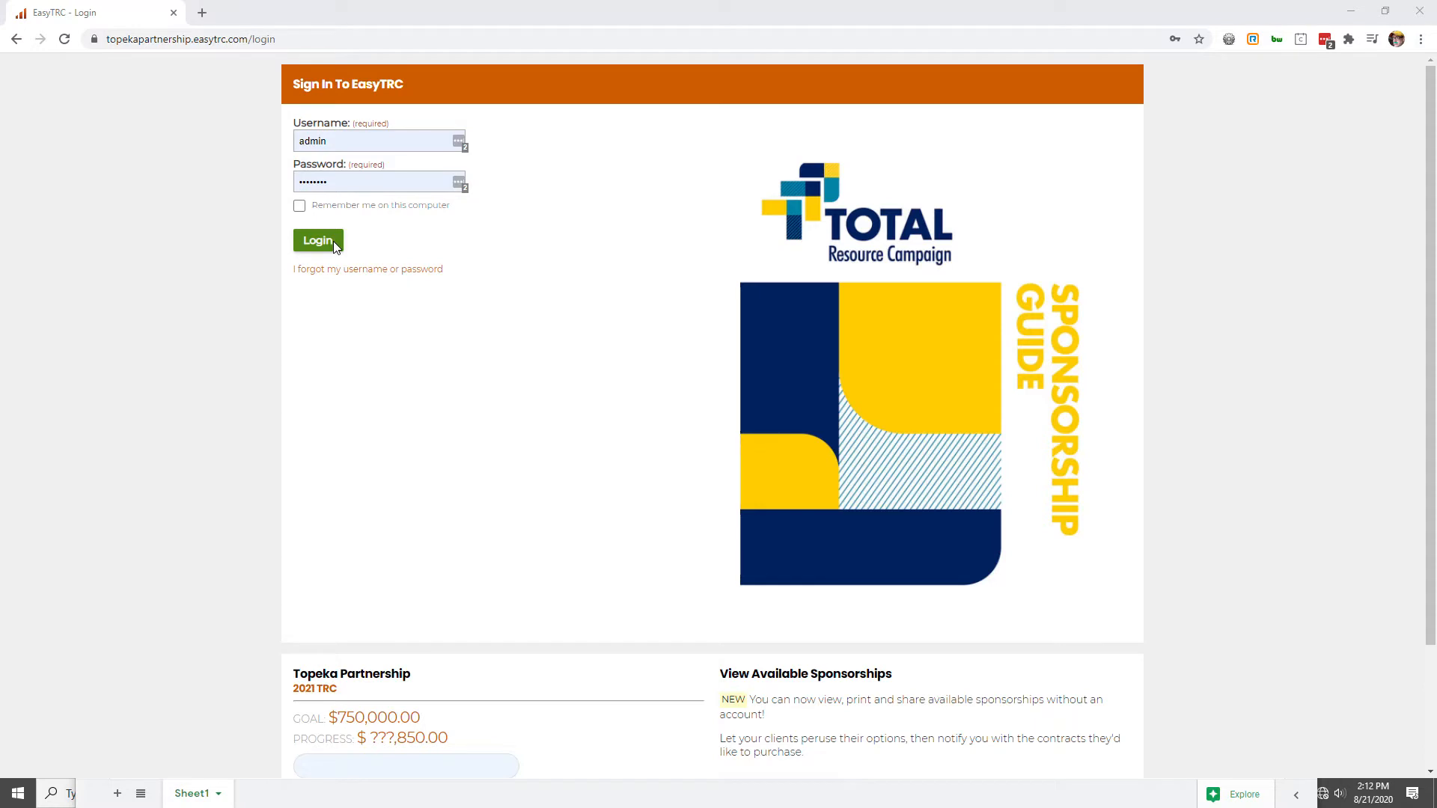
- Sign in with the prefilled admin credentials, open the admin area and enlarge the page to 175%
click(334, 242)
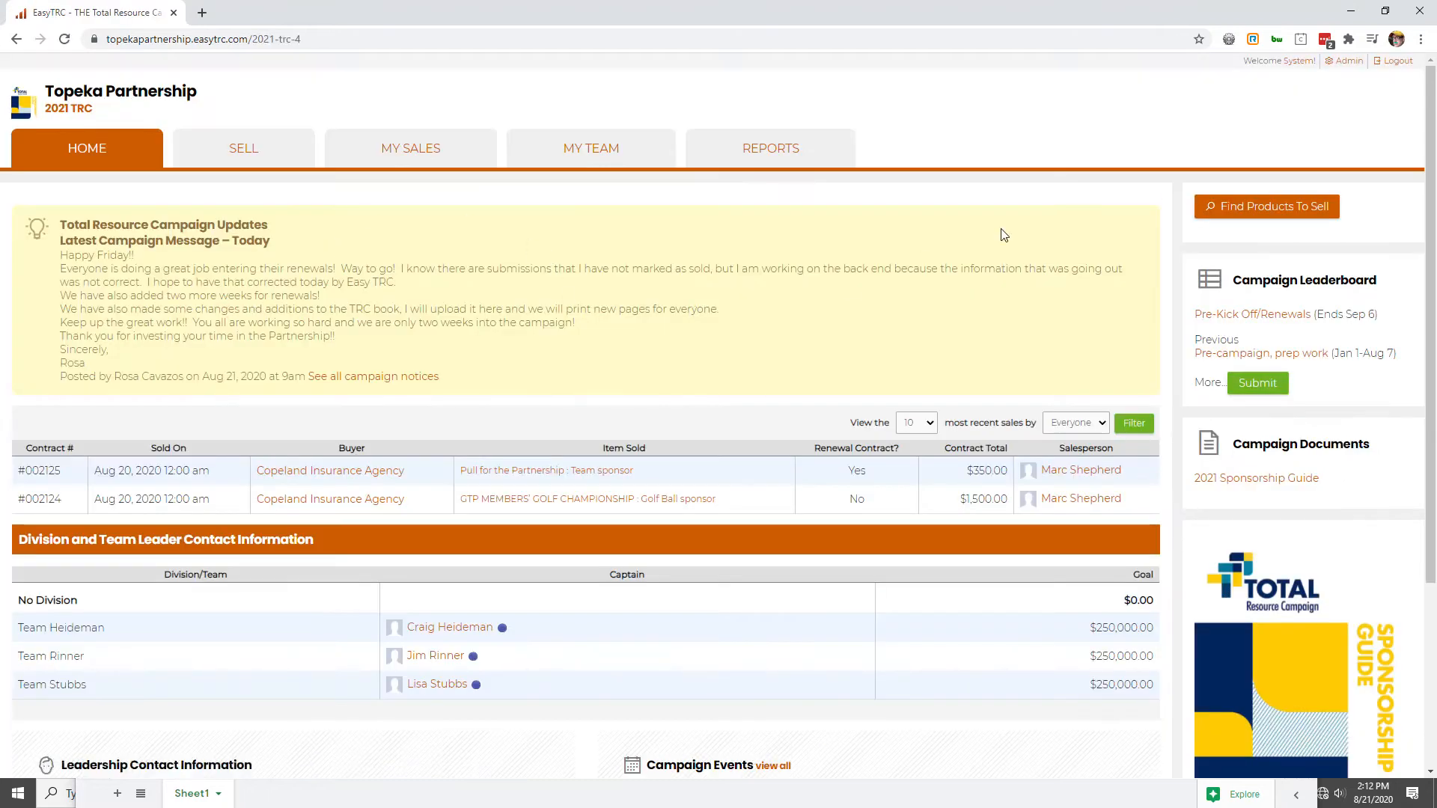
click(1349, 63)
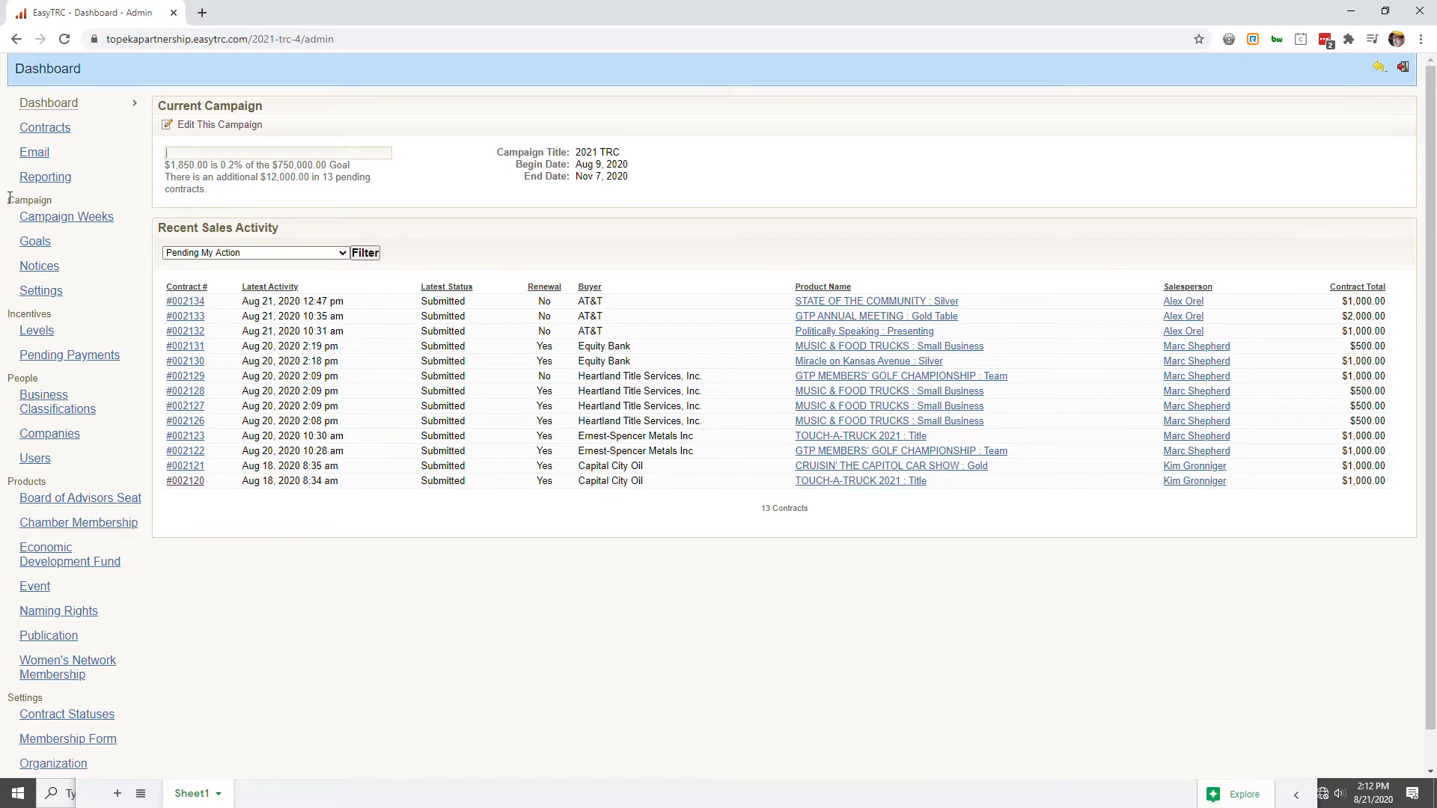
key(ctrl+plus)
key(ctrl+plus)
key(ctrl+plus)
key(ctrl+plus)
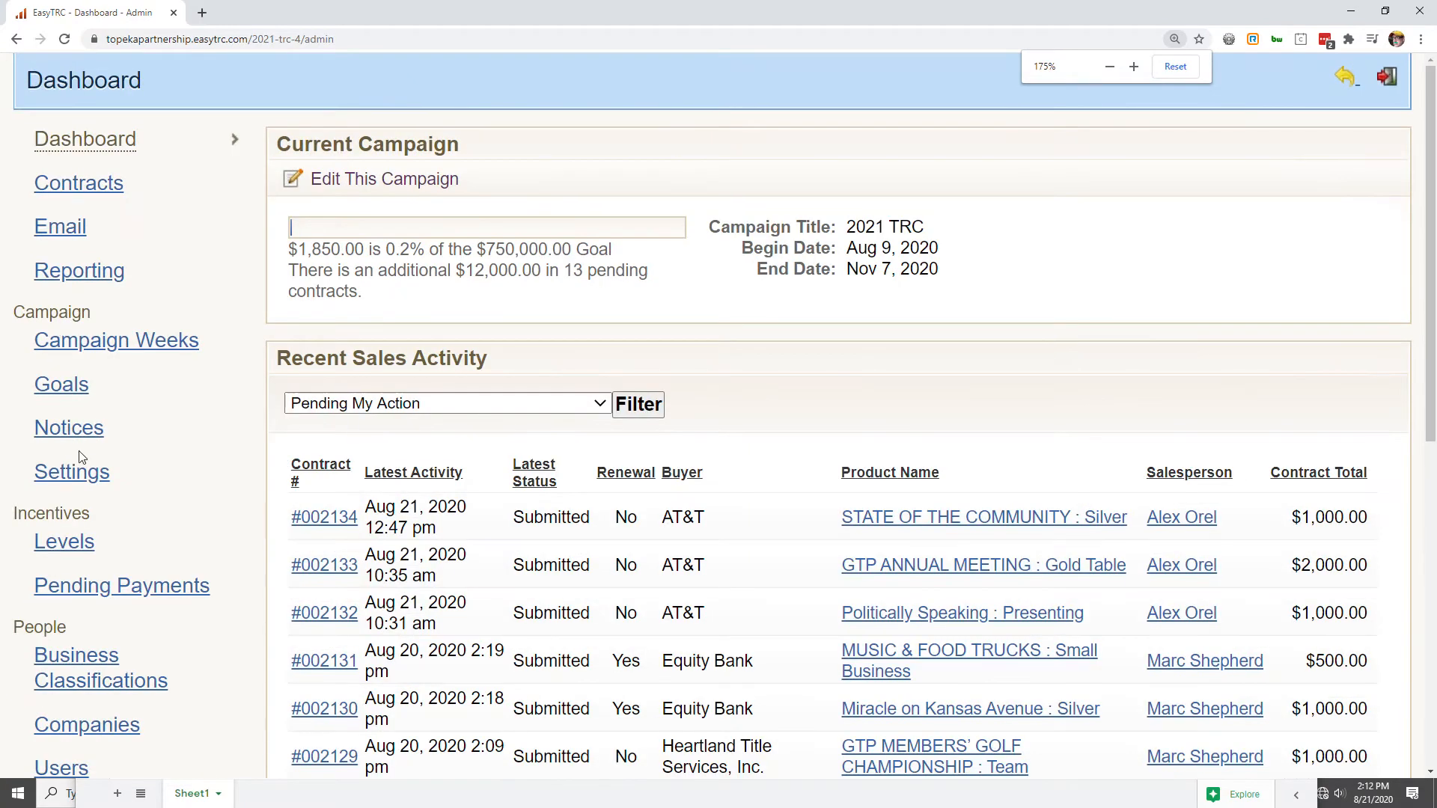
- Go to the campaign settings and open the current 2021 TRC campaign for editing
click(82, 479)
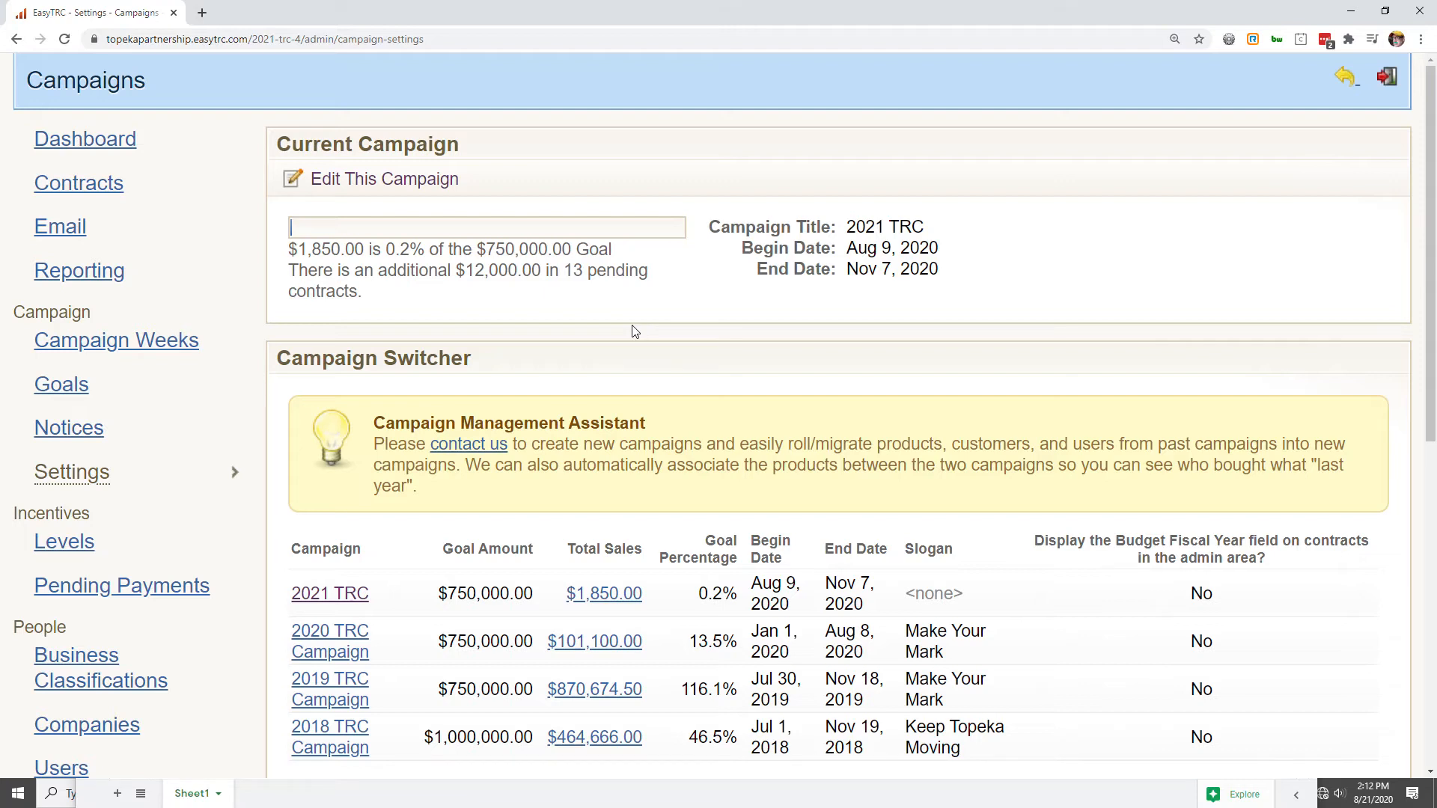
scroll(635, 332, down, 2)
scroll(539, 352, up, 2)
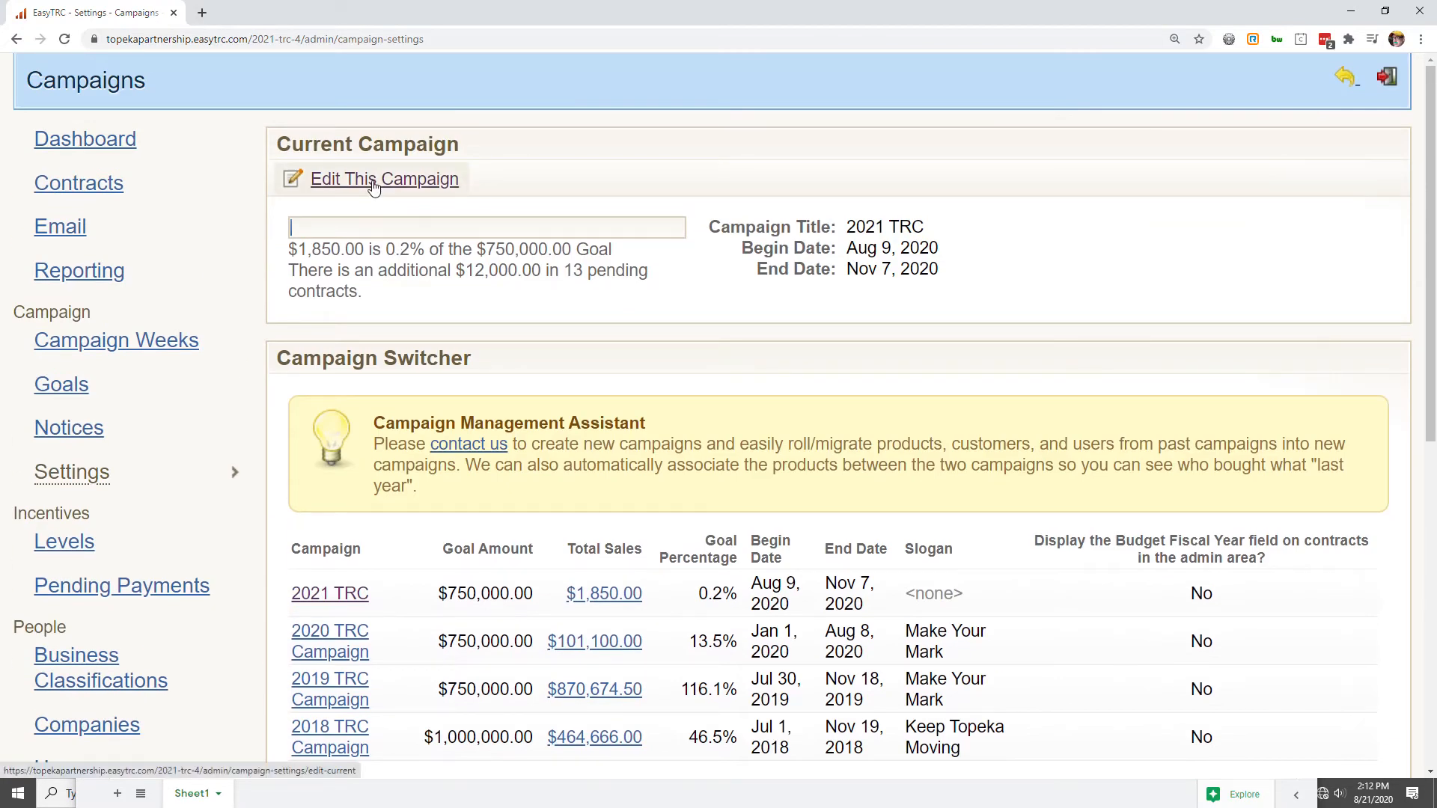
click(374, 183)
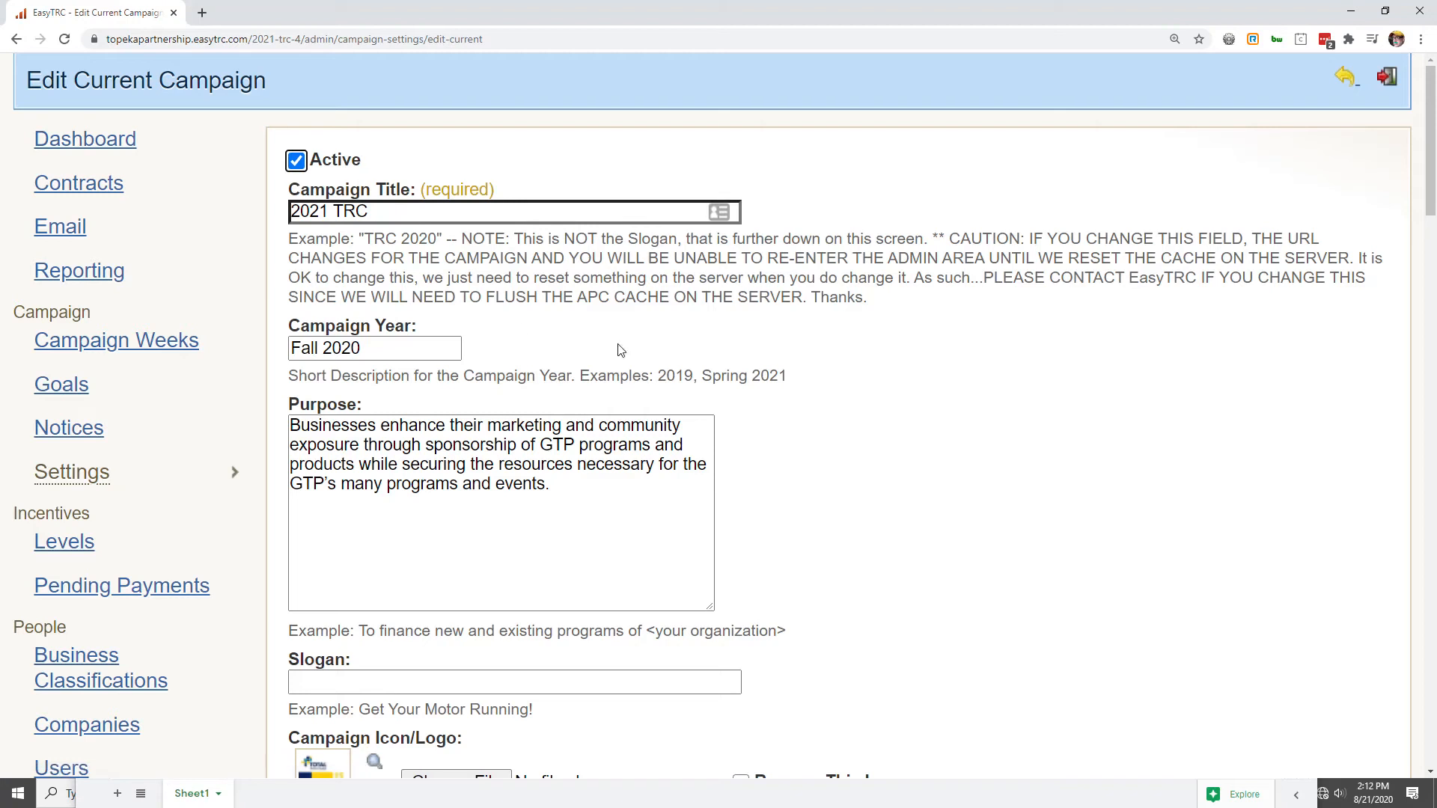
- Review the campaign's settings down to the Contact Person at Topeka Partnership field and read its description
scroll(743, 377, down, 9)
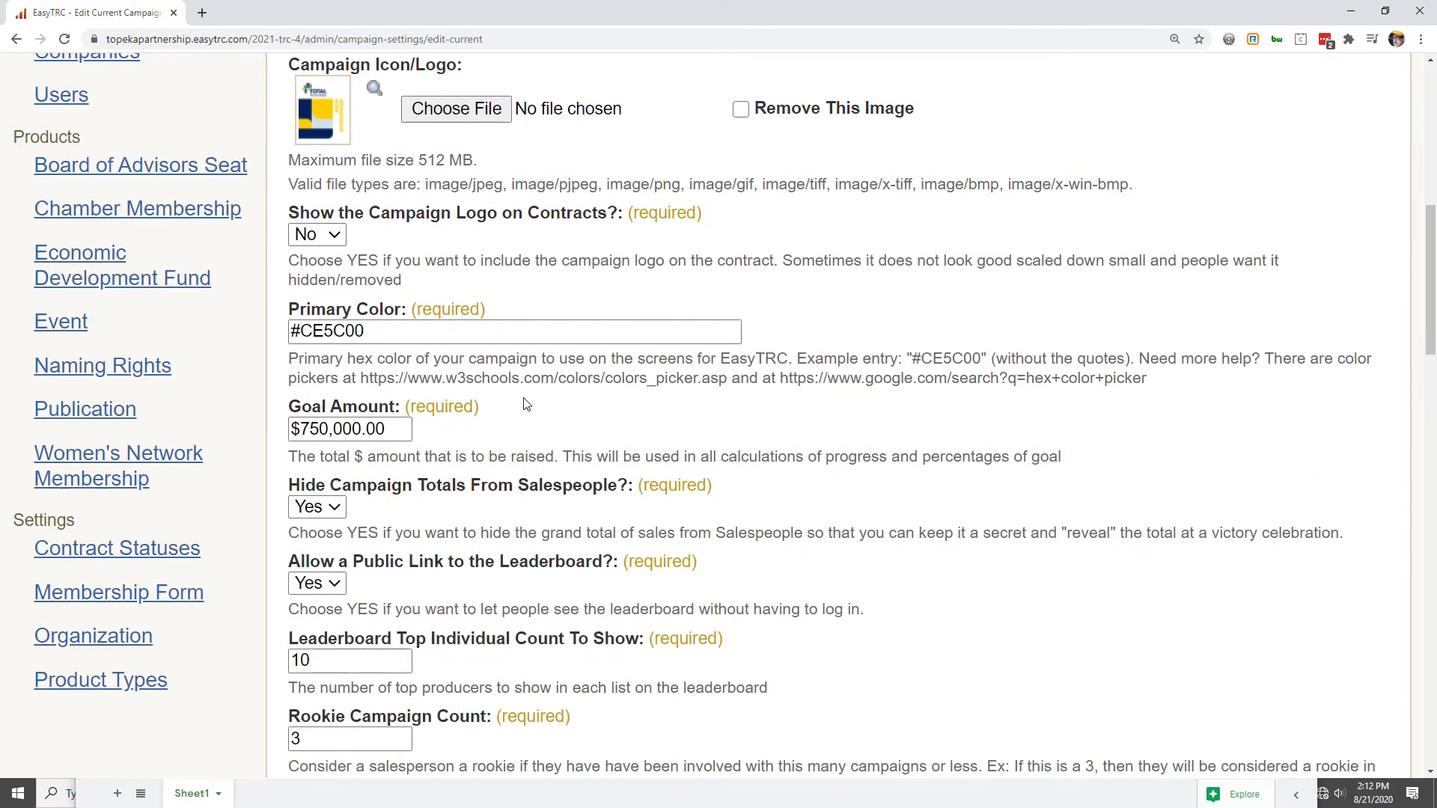
scroll(516, 494, up, 9)
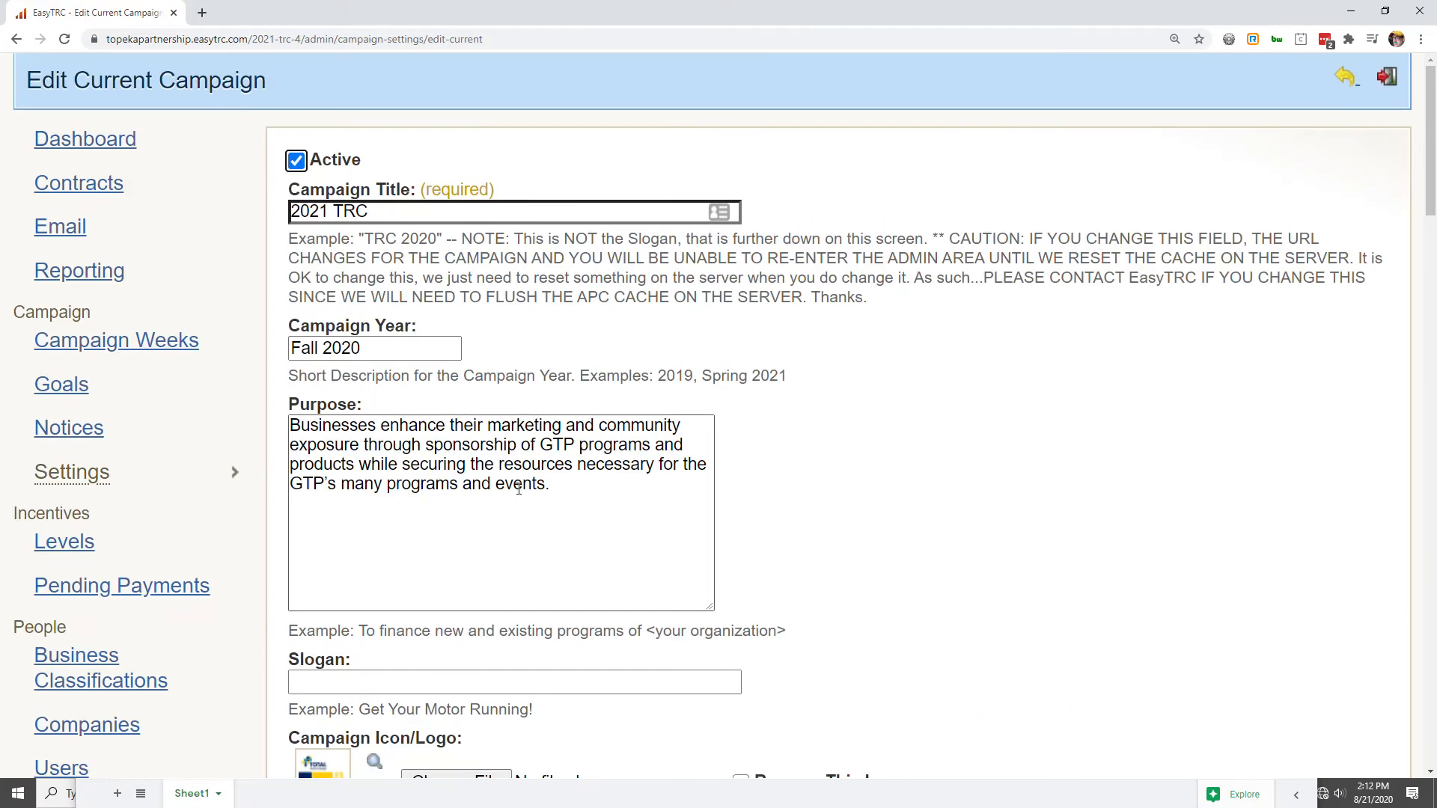
scroll(519, 494, down, 5)
scroll(518, 494, down, 11)
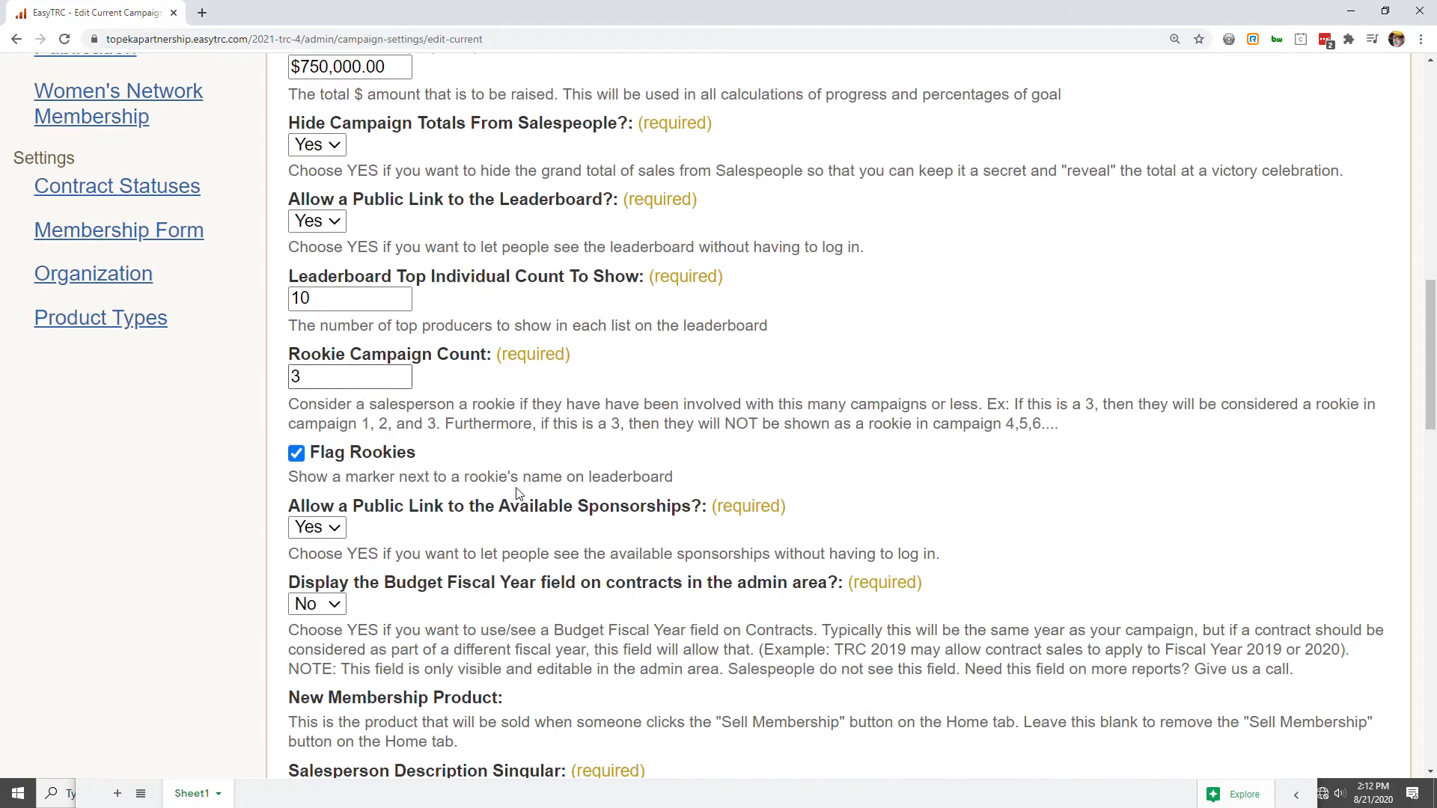
scroll(517, 494, down, 4)
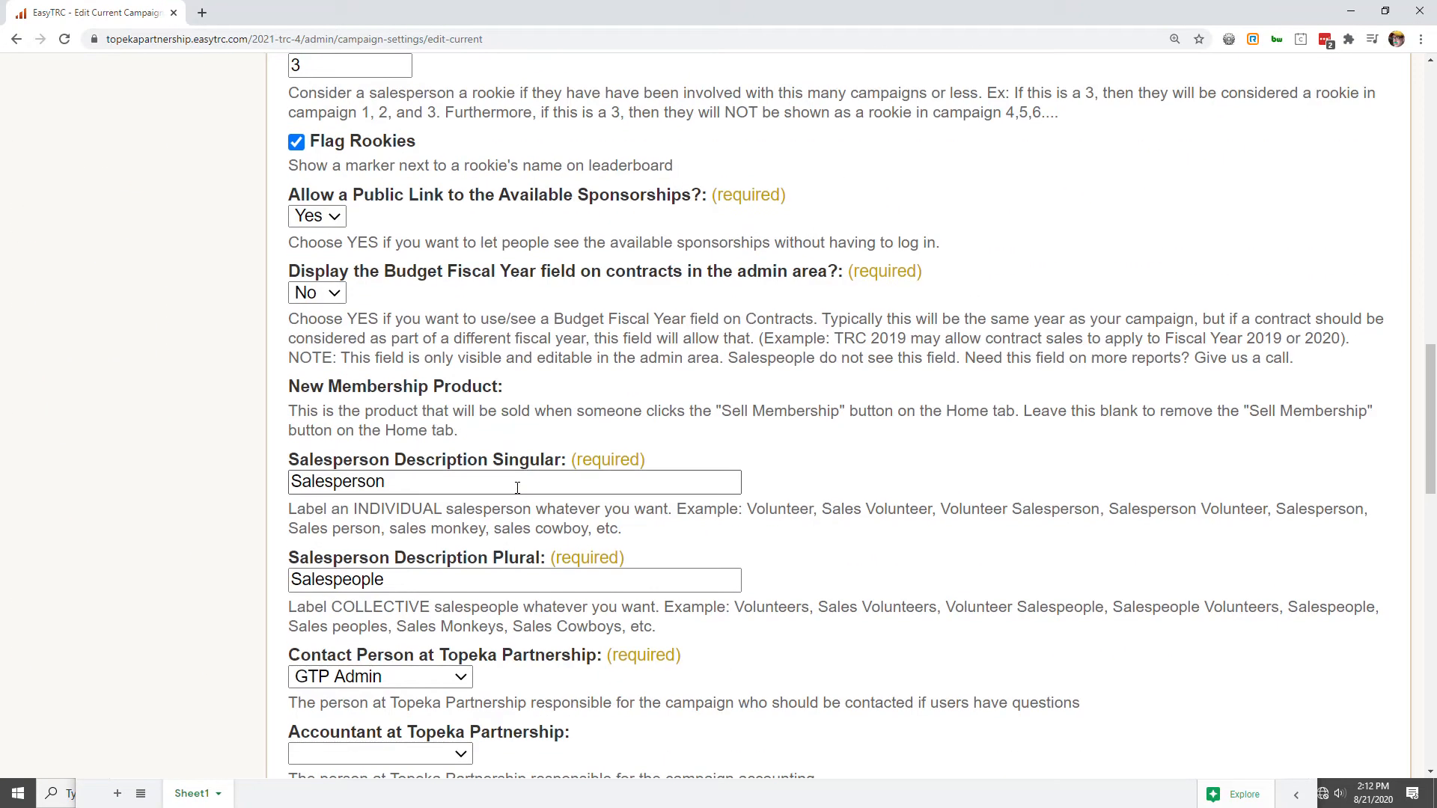
scroll(517, 488, down, 2)
drag(290, 358, 599, 363)
drag(291, 406, 1085, 408)
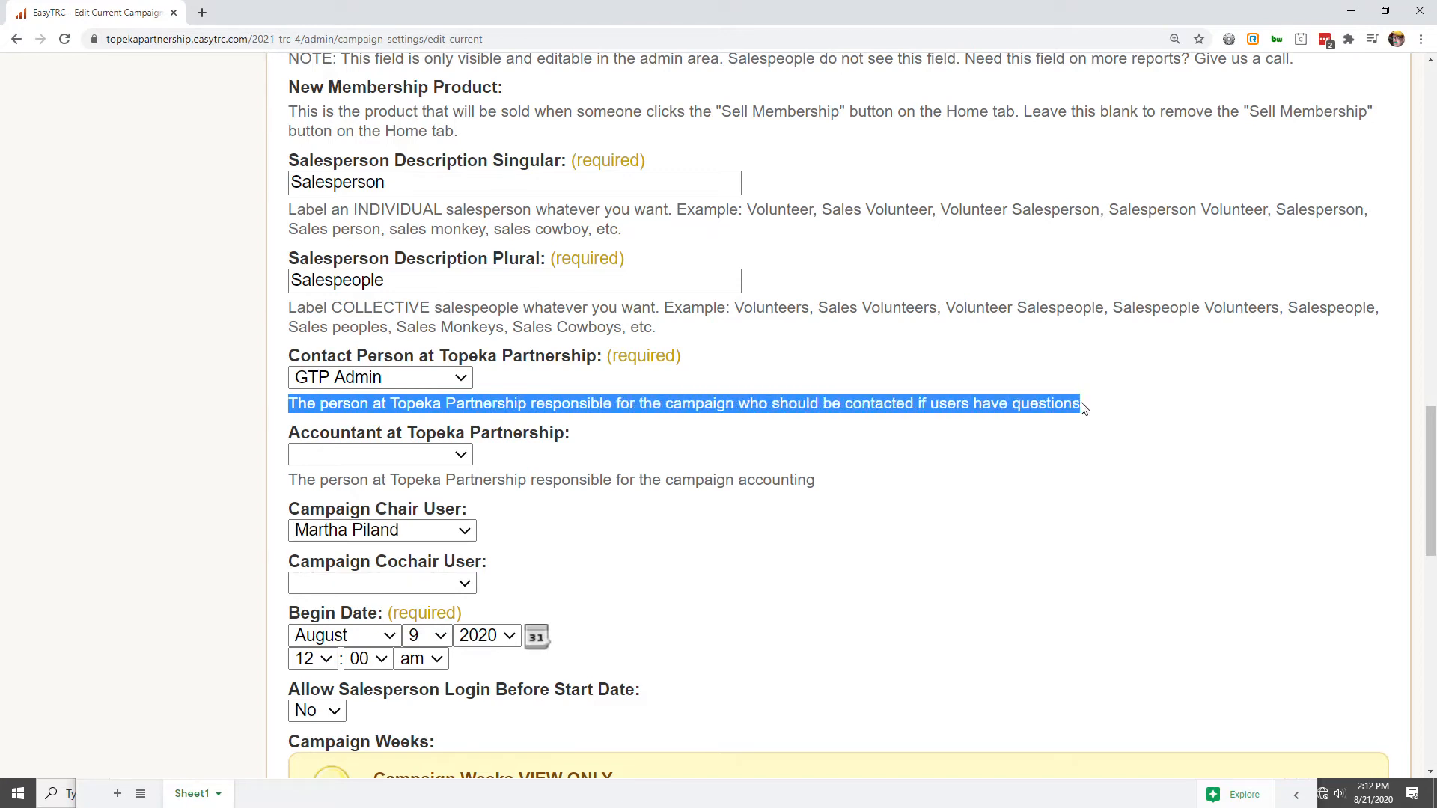
click(809, 397)
double_click(939, 405)
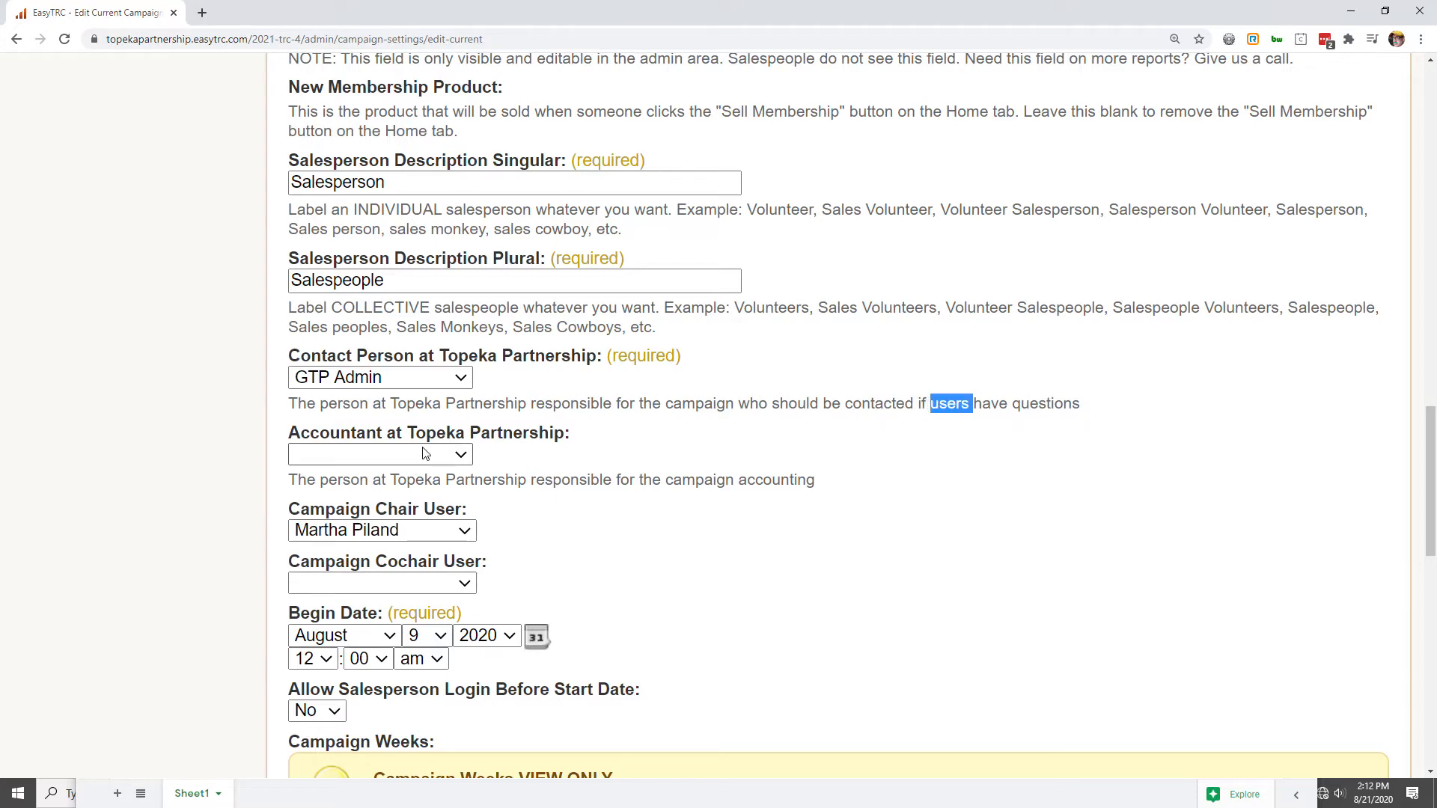
- Check which people are offered as Contact Person at Topeka Partnership, leaving the selection as it is
click(461, 387)
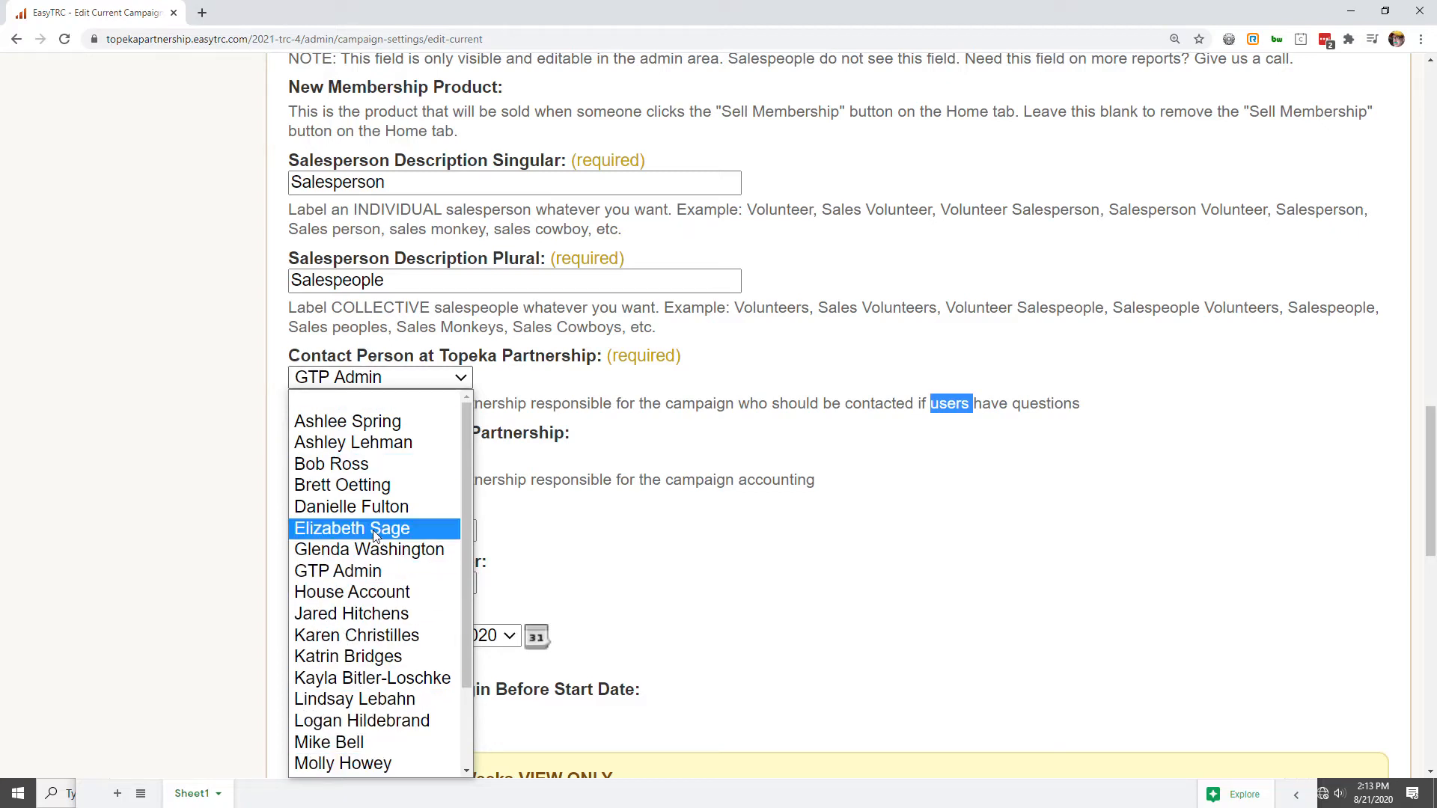
scroll(322, 748, down, 2)
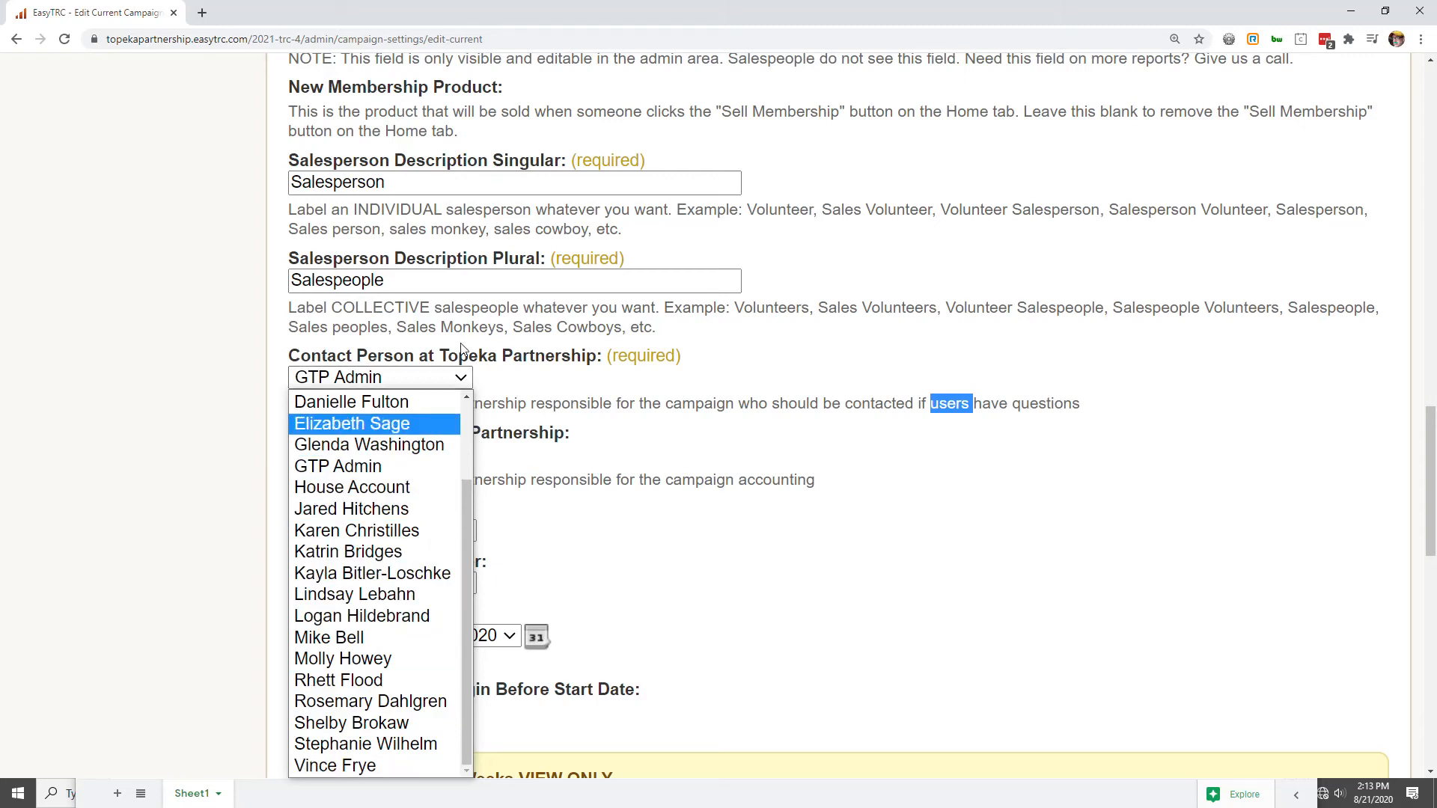
click(442, 359)
drag(442, 359, 599, 361)
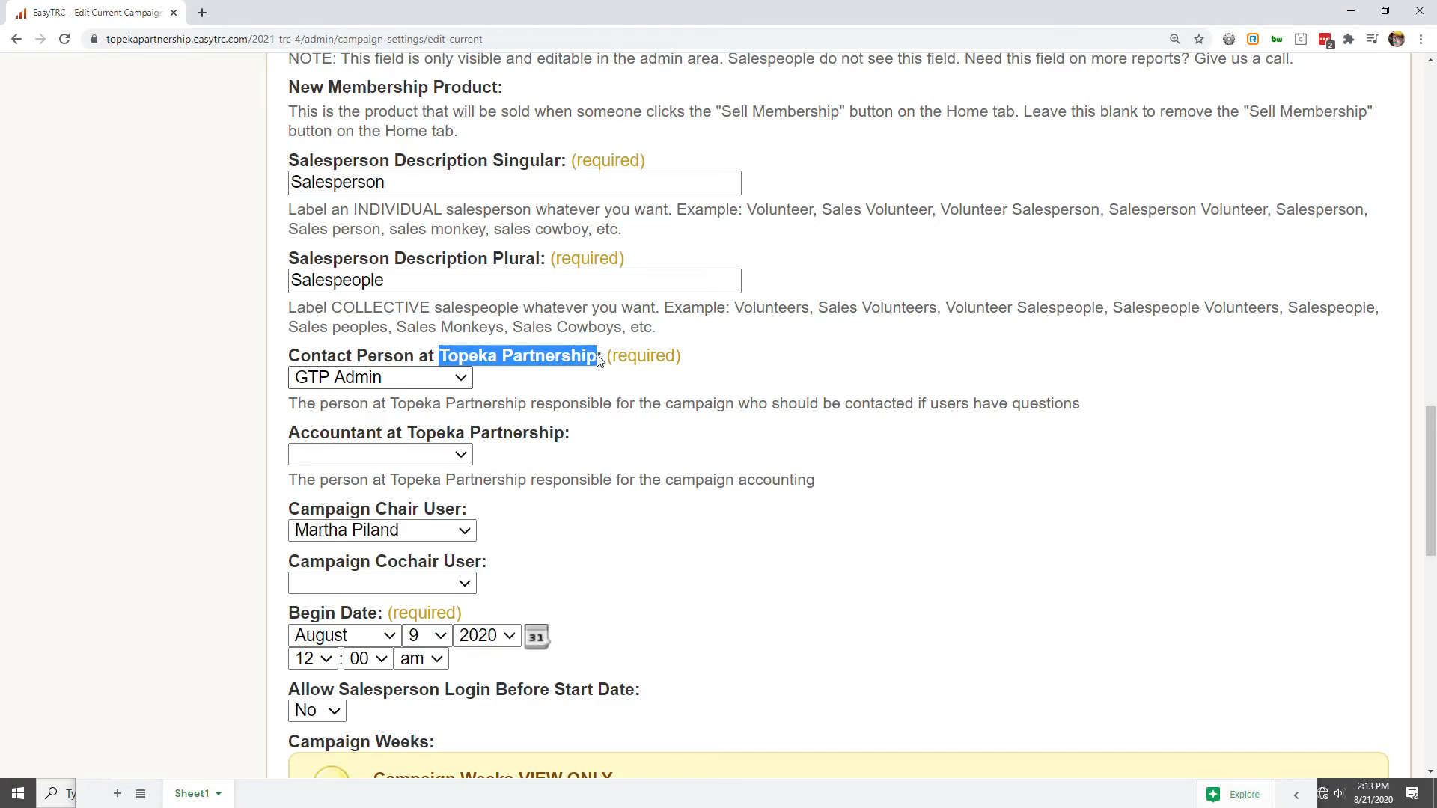
- Go to the Users list and find the active users not affiliated with a specific team in this campaign
scroll(573, 381, up, 6)
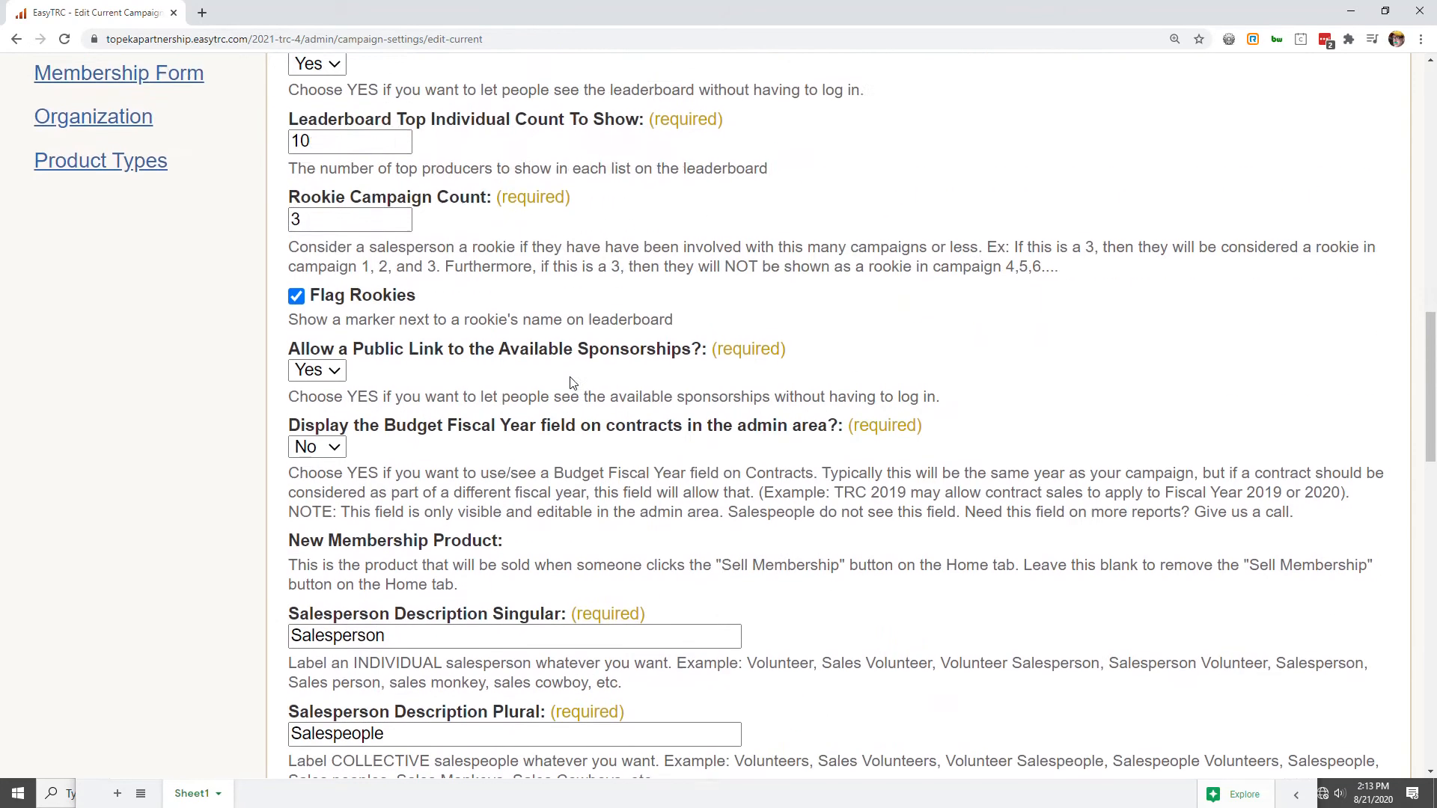
scroll(573, 381, up, 7)
scroll(256, 364, up, 3)
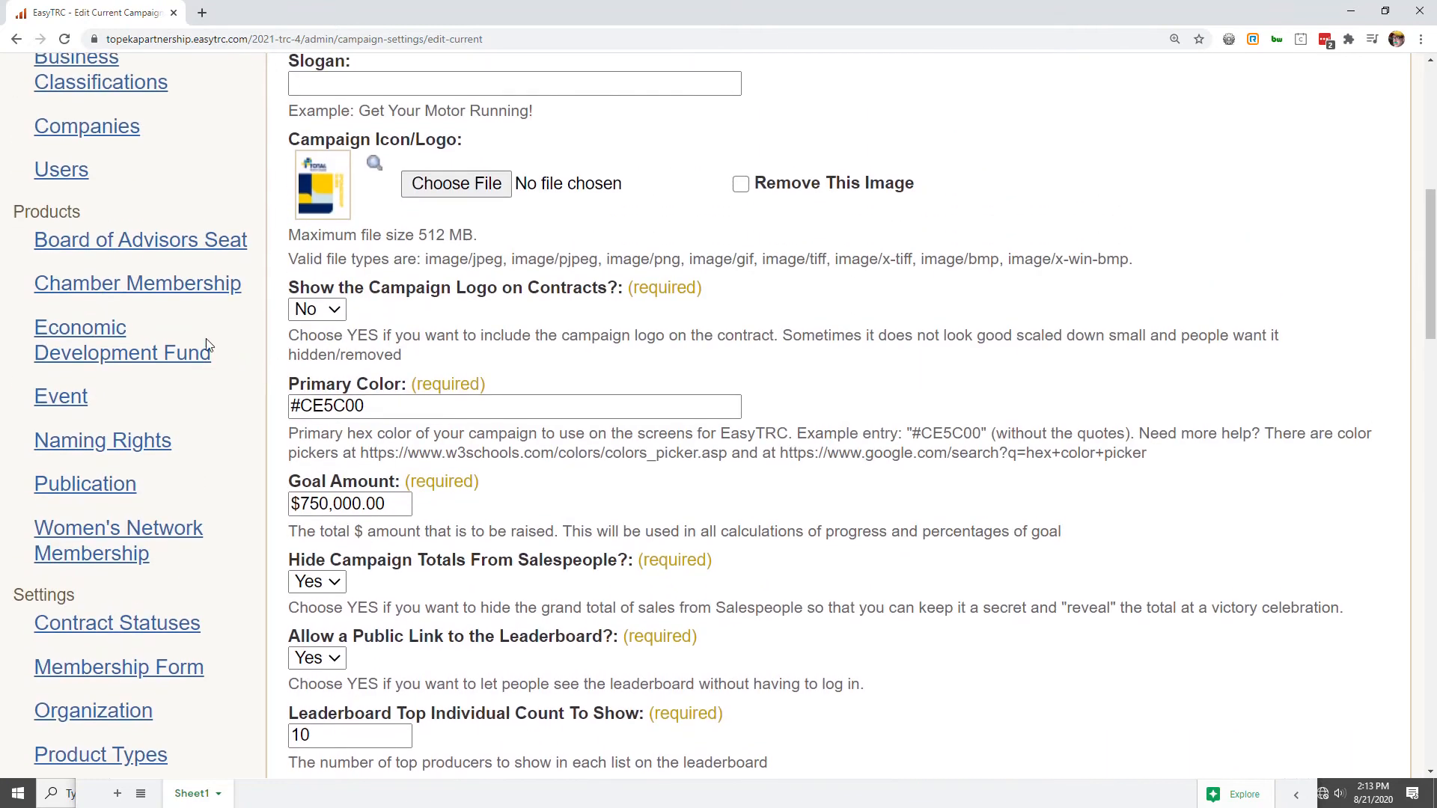
click(61, 321)
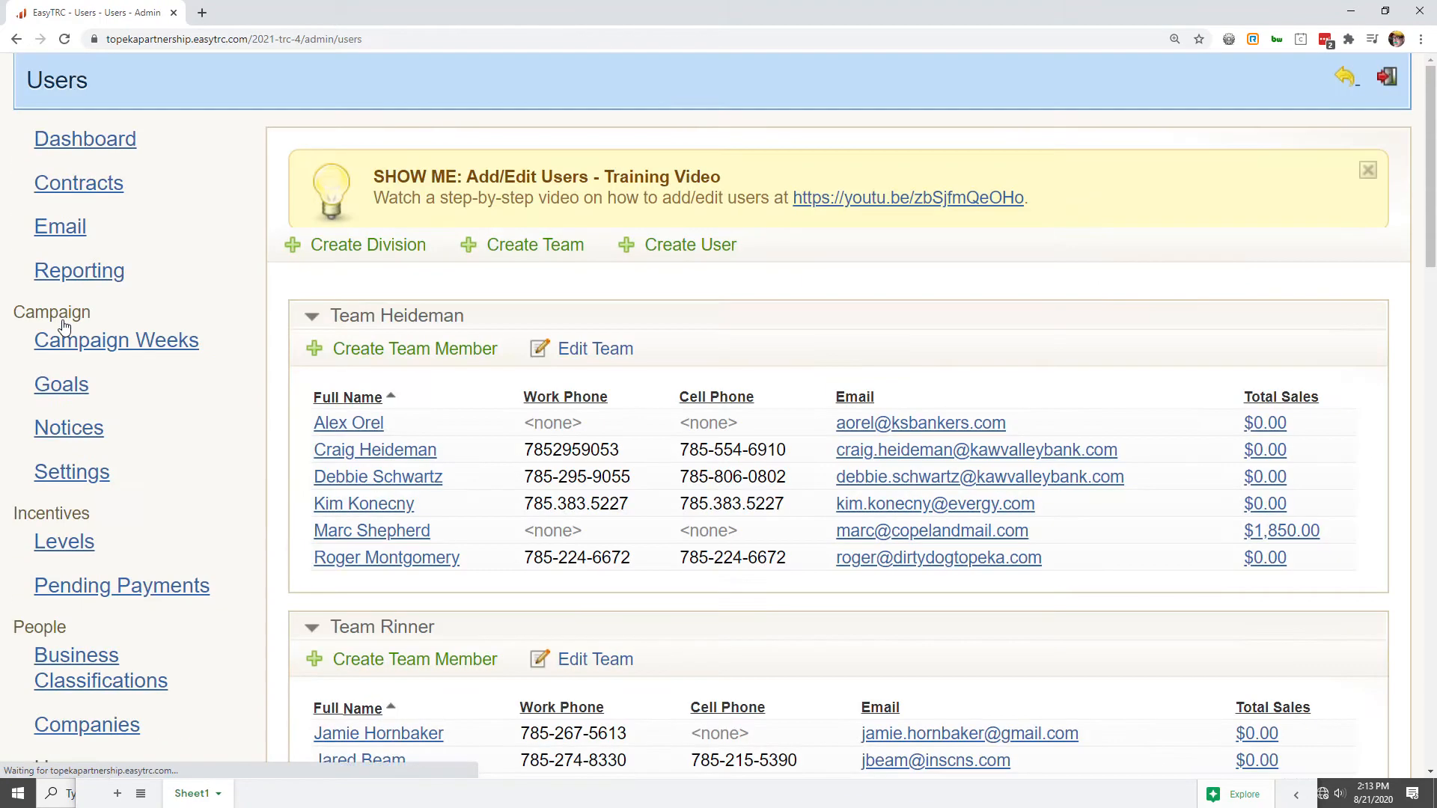
scroll(466, 424, down, 9)
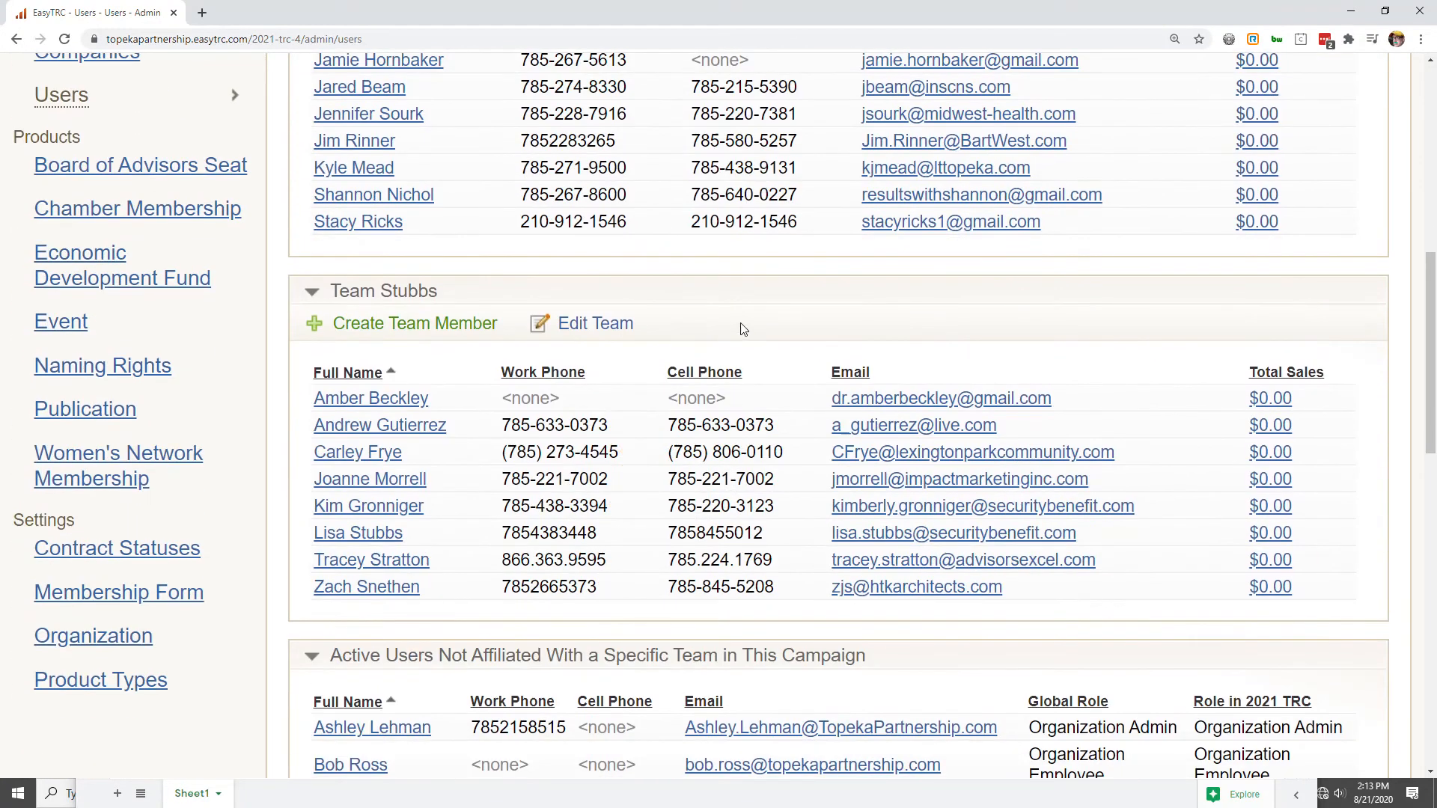
scroll(711, 419, down, 6)
scroll(662, 447, down, 1)
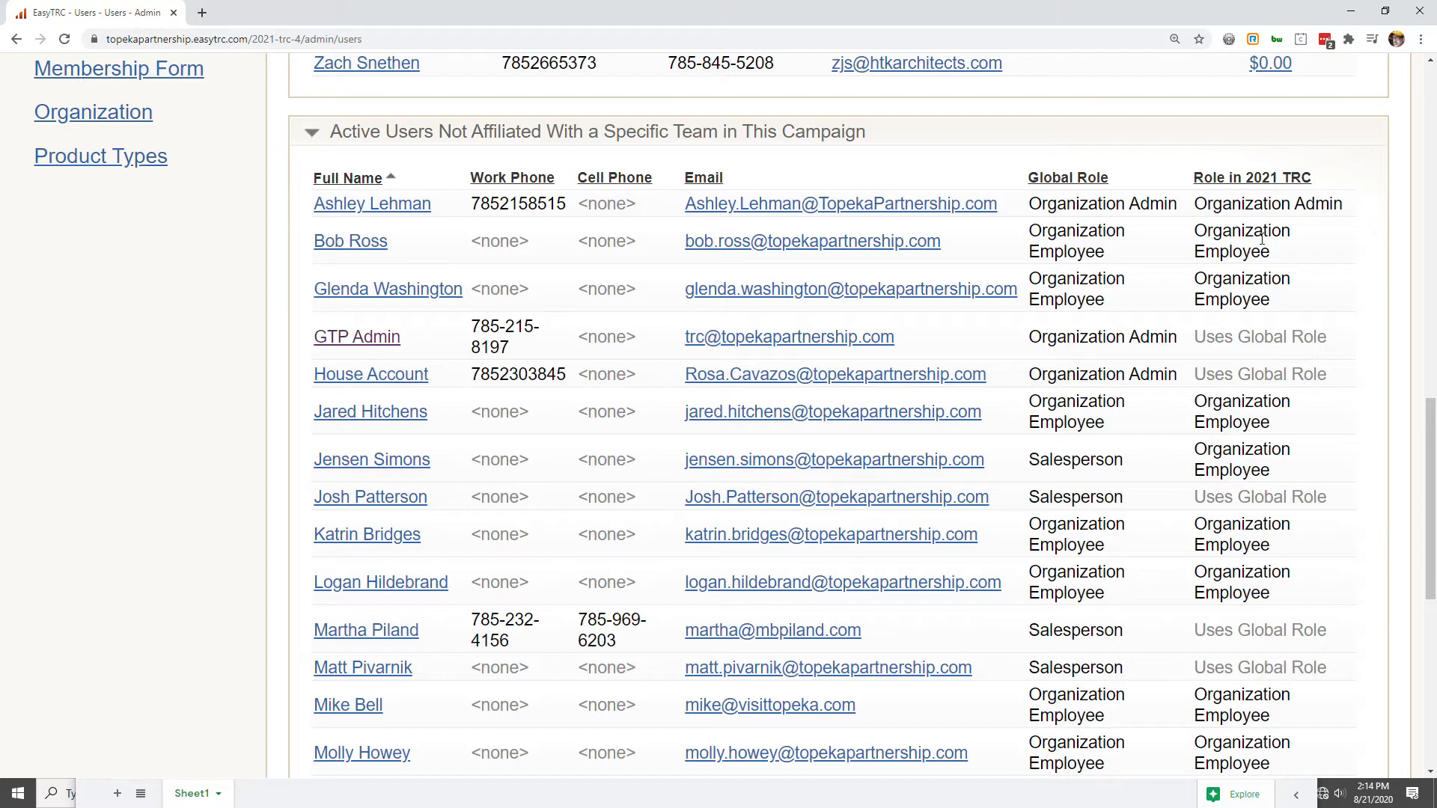
- Examine the unaffiliated users' roles in 2021 TRC and the email address assigned to the House Account
drag(1262, 257, 1196, 231)
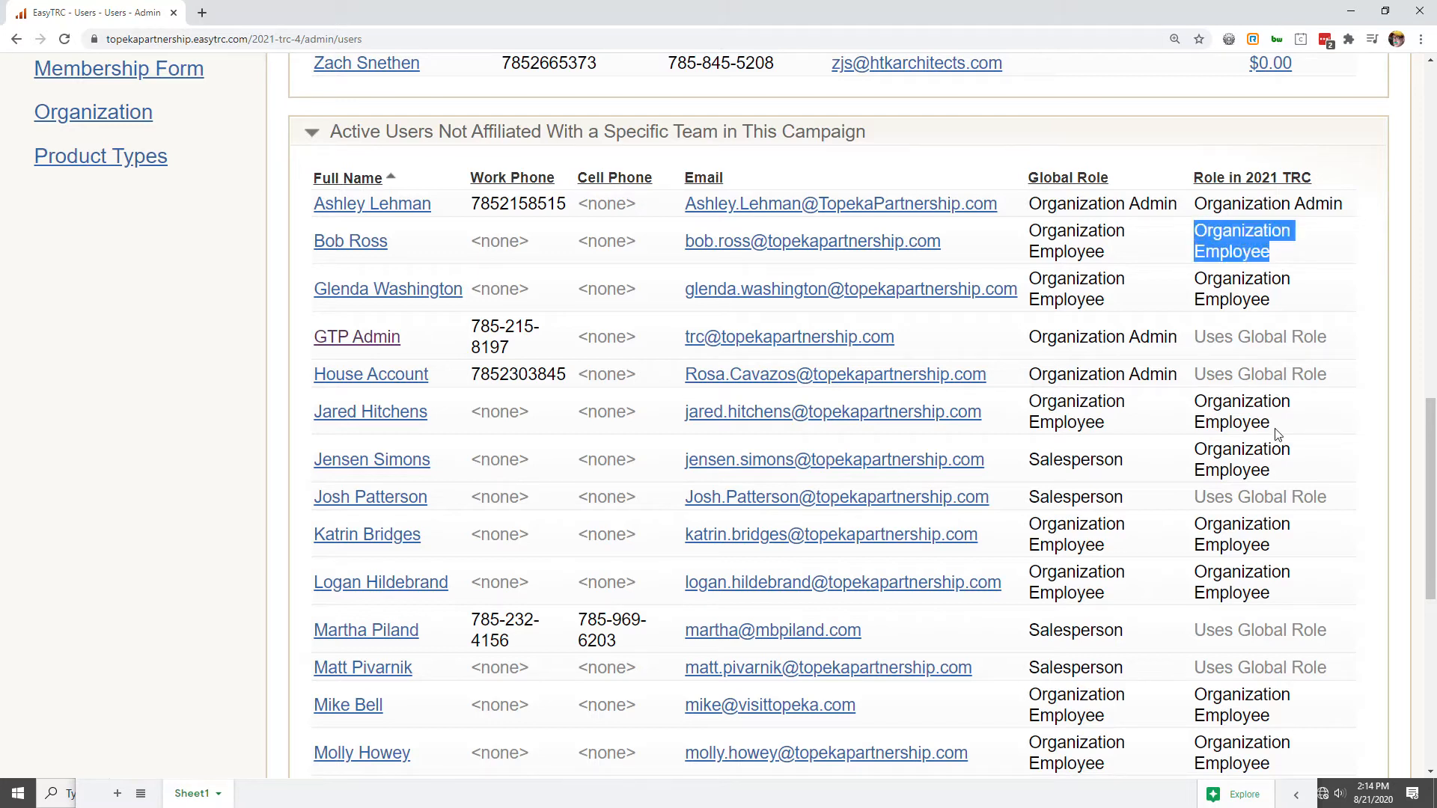
drag(1278, 434, 1182, 420)
drag(1254, 593, 1134, 566)
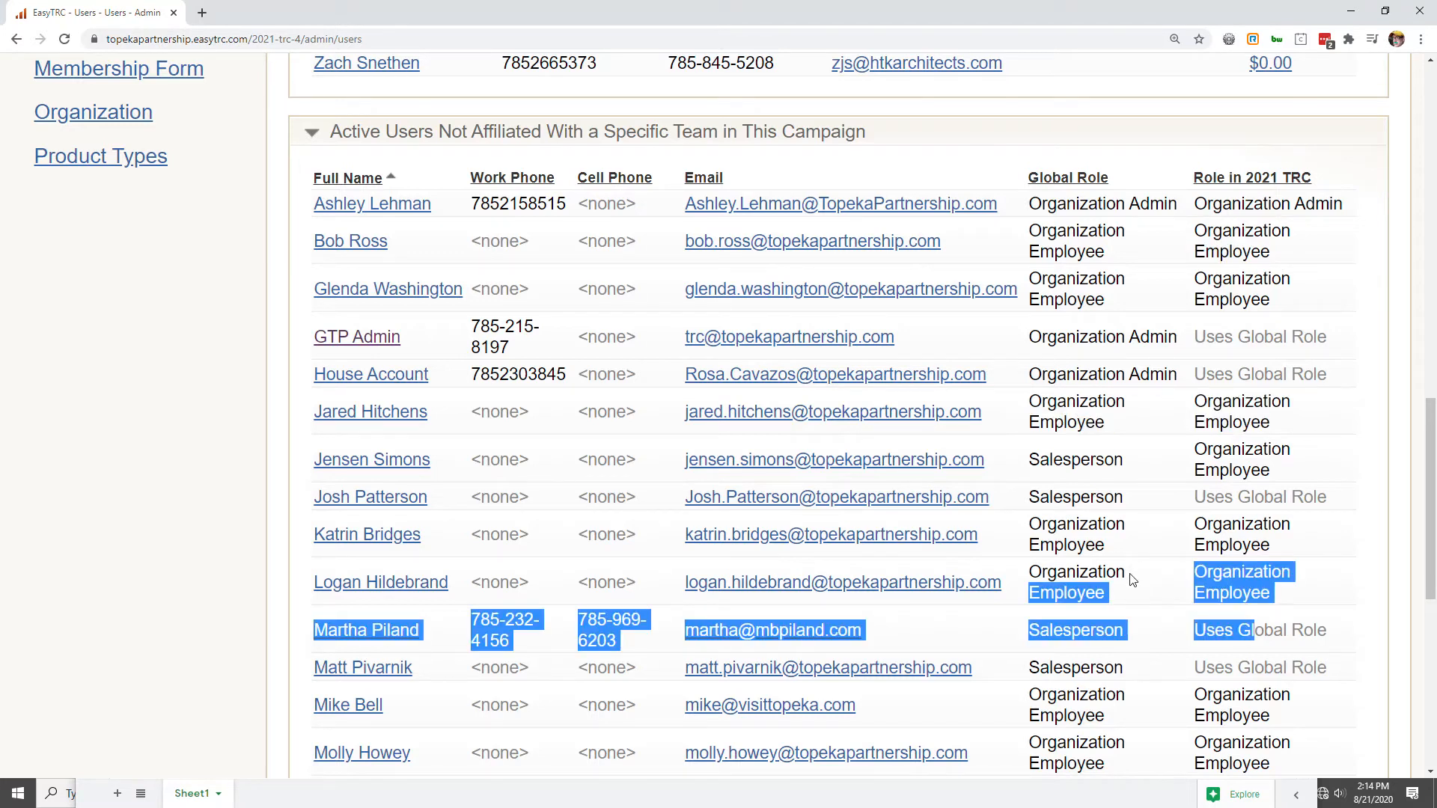
click(1153, 589)
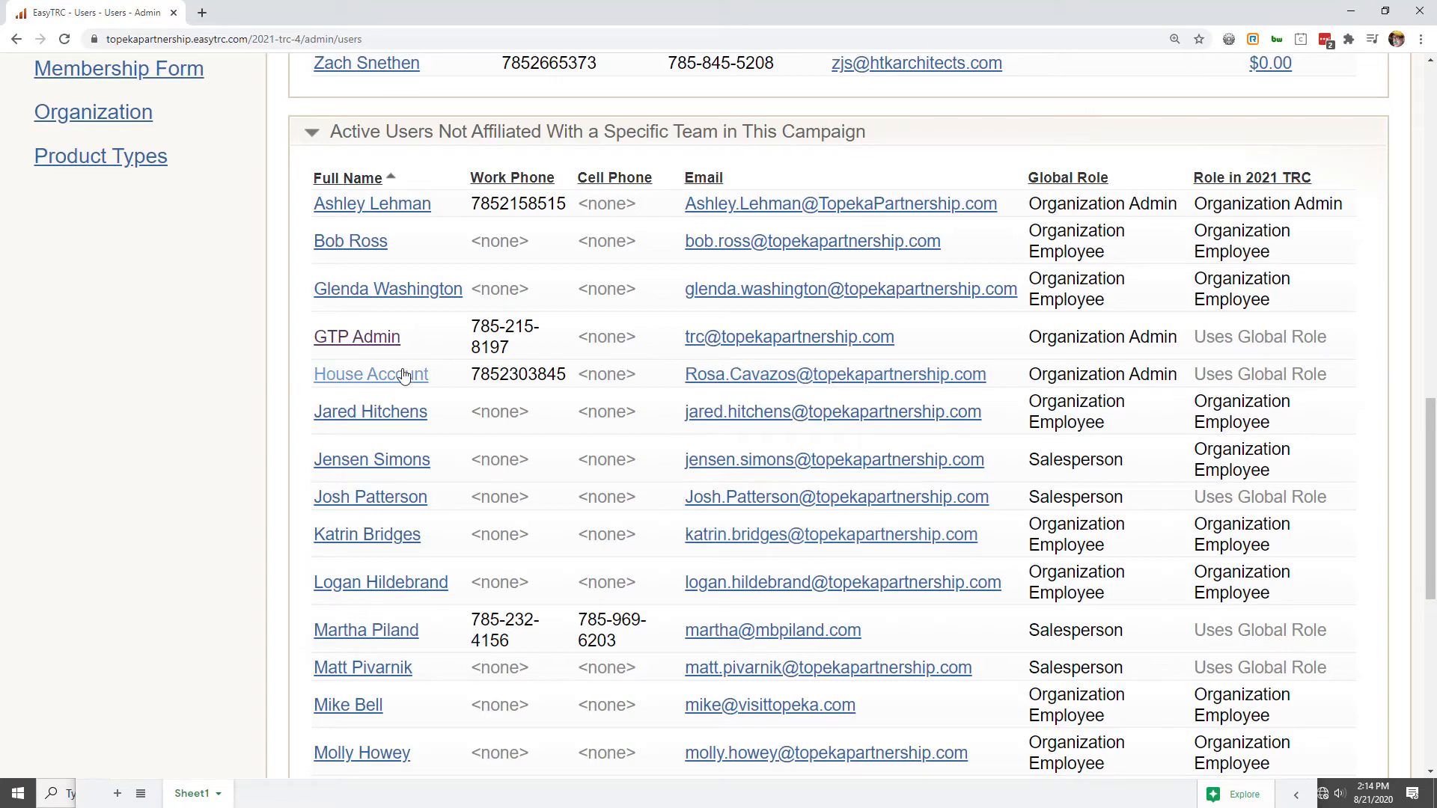
mouse_move(679, 393)
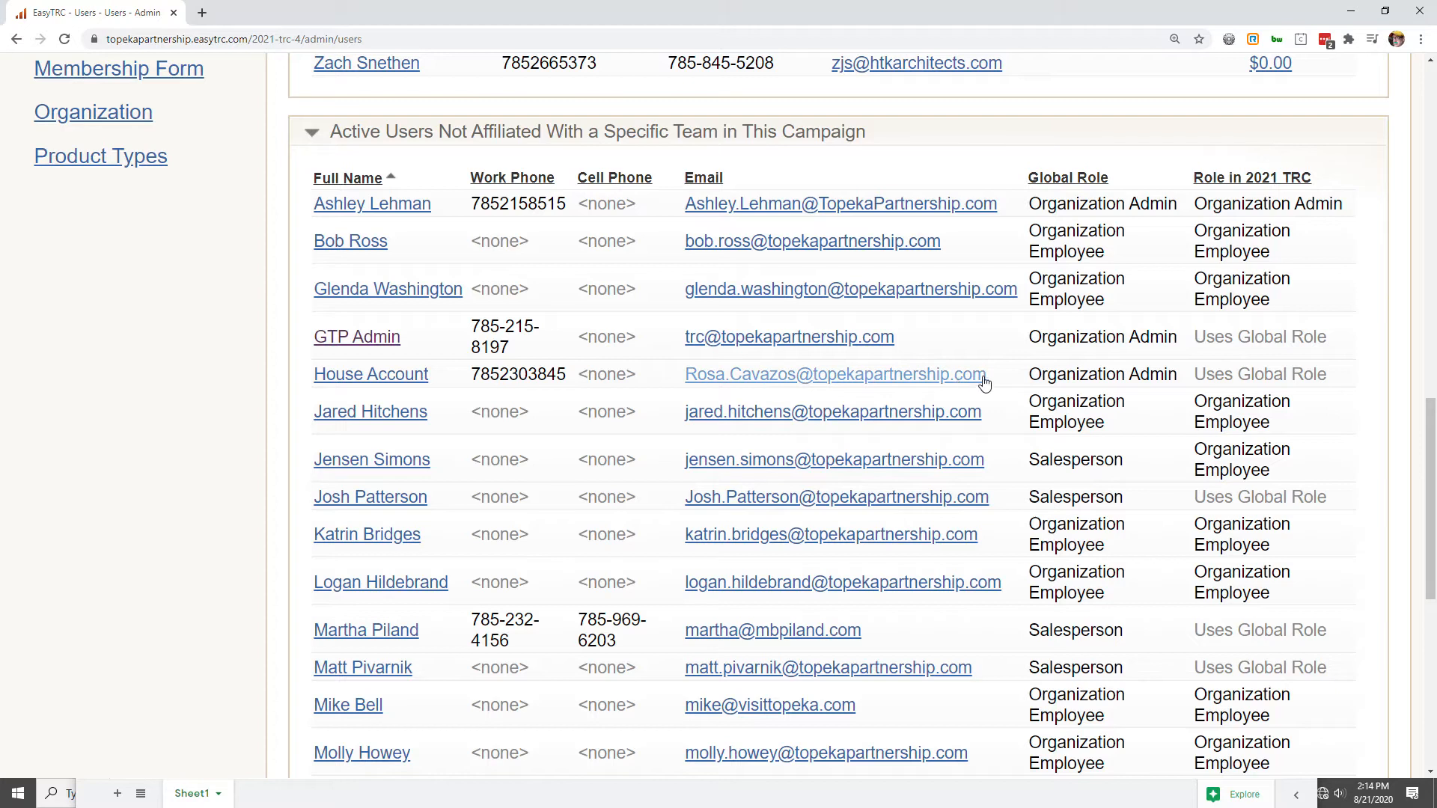
drag(989, 376, 683, 376)
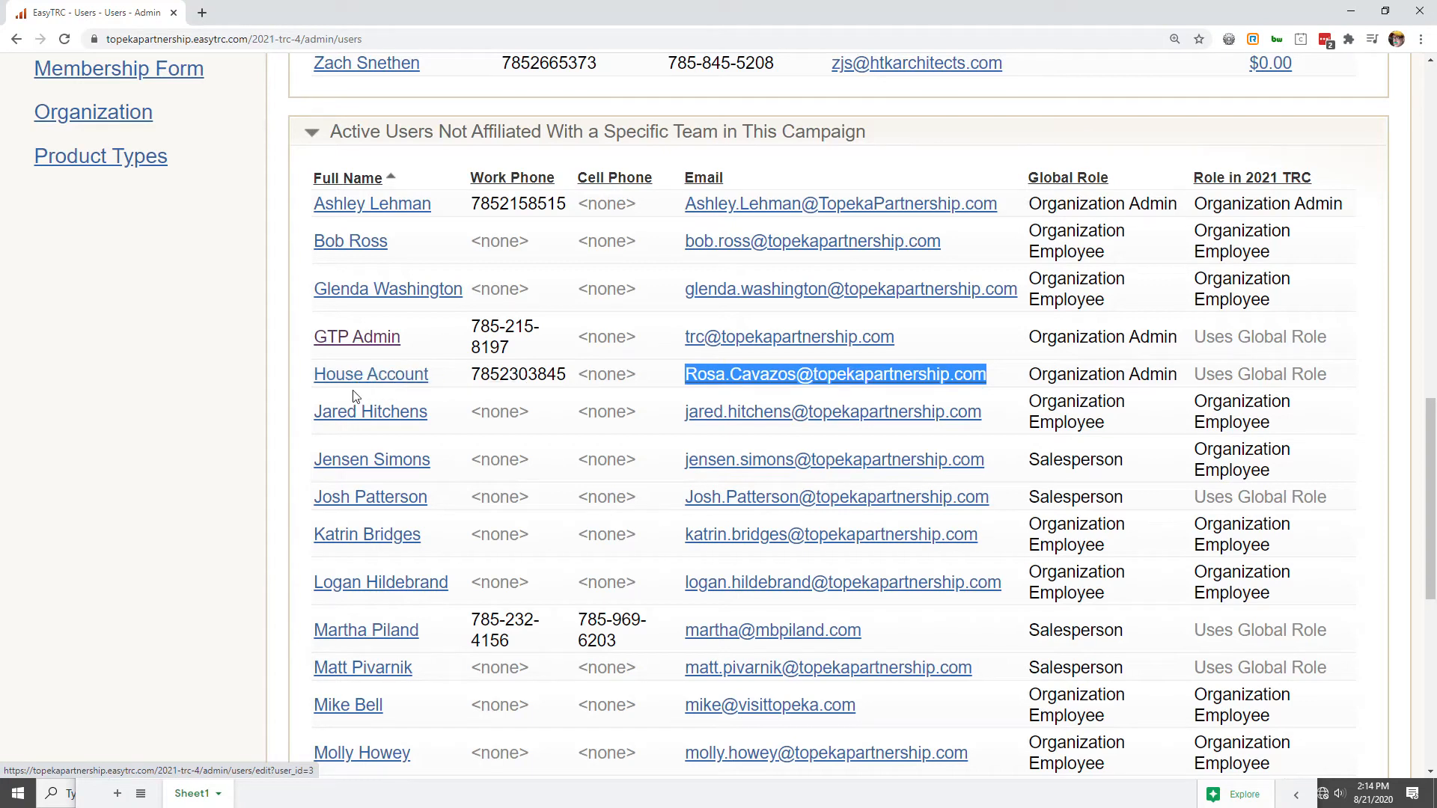
scroll(365, 612, down, 4)
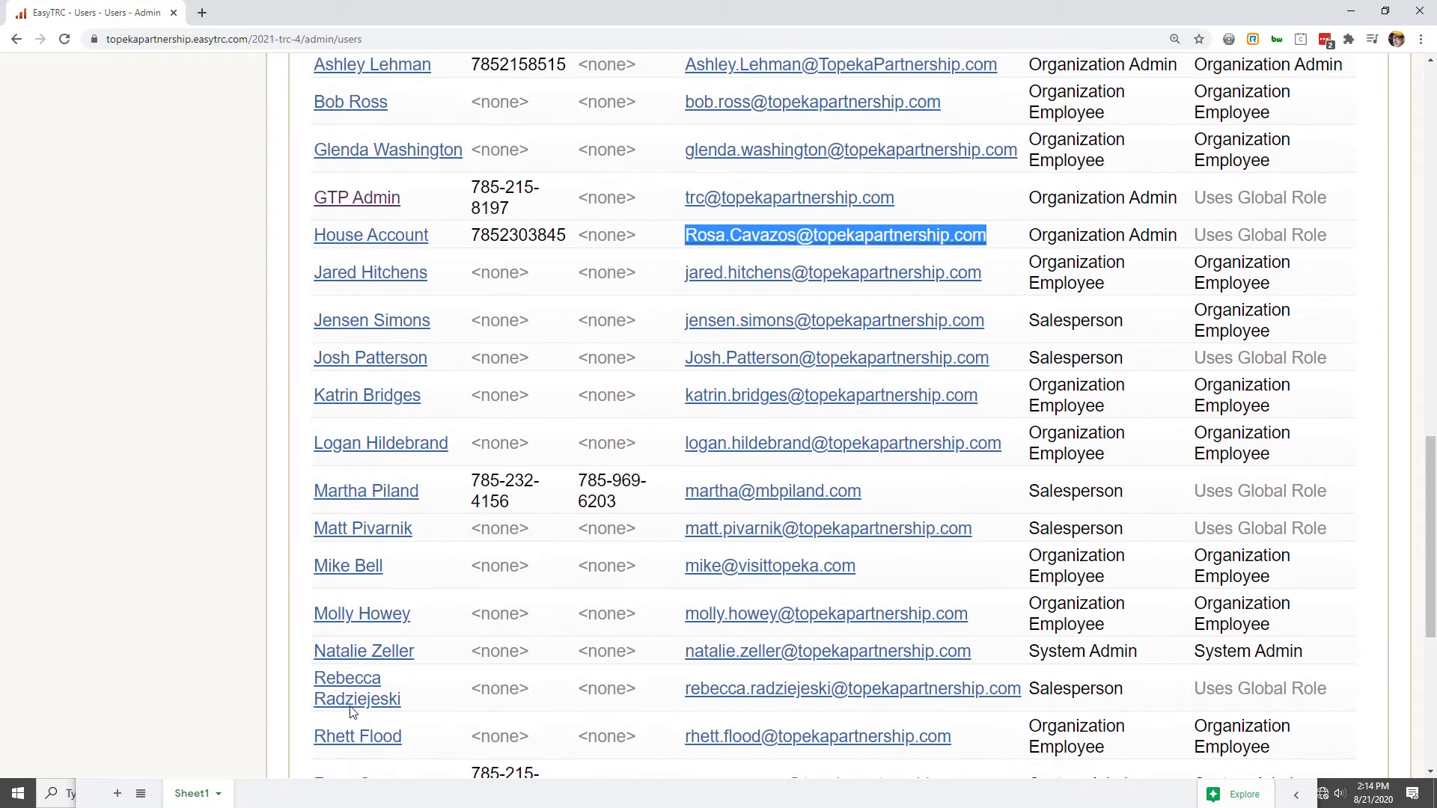
scroll(401, 636, down, 1)
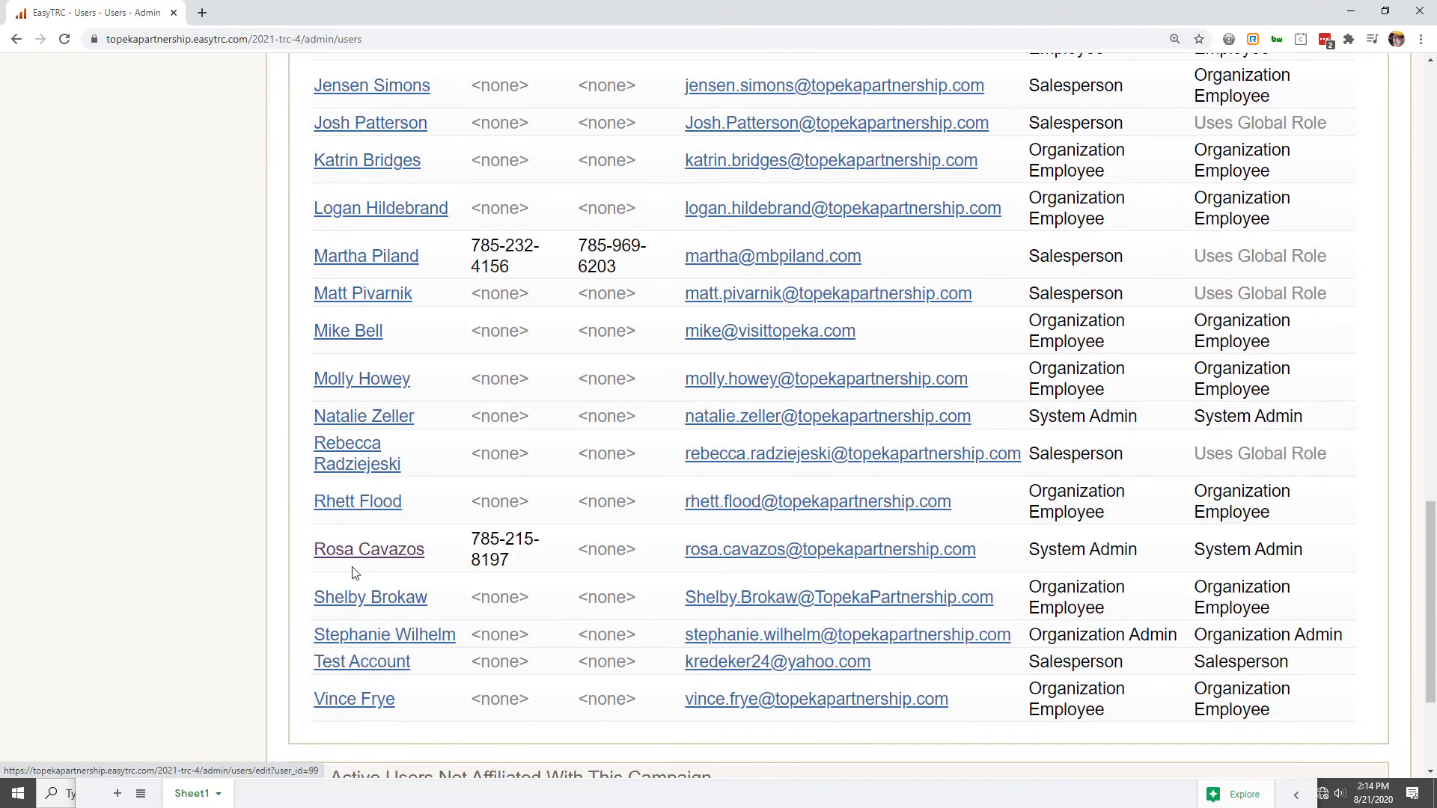
drag(1153, 550, 1032, 549)
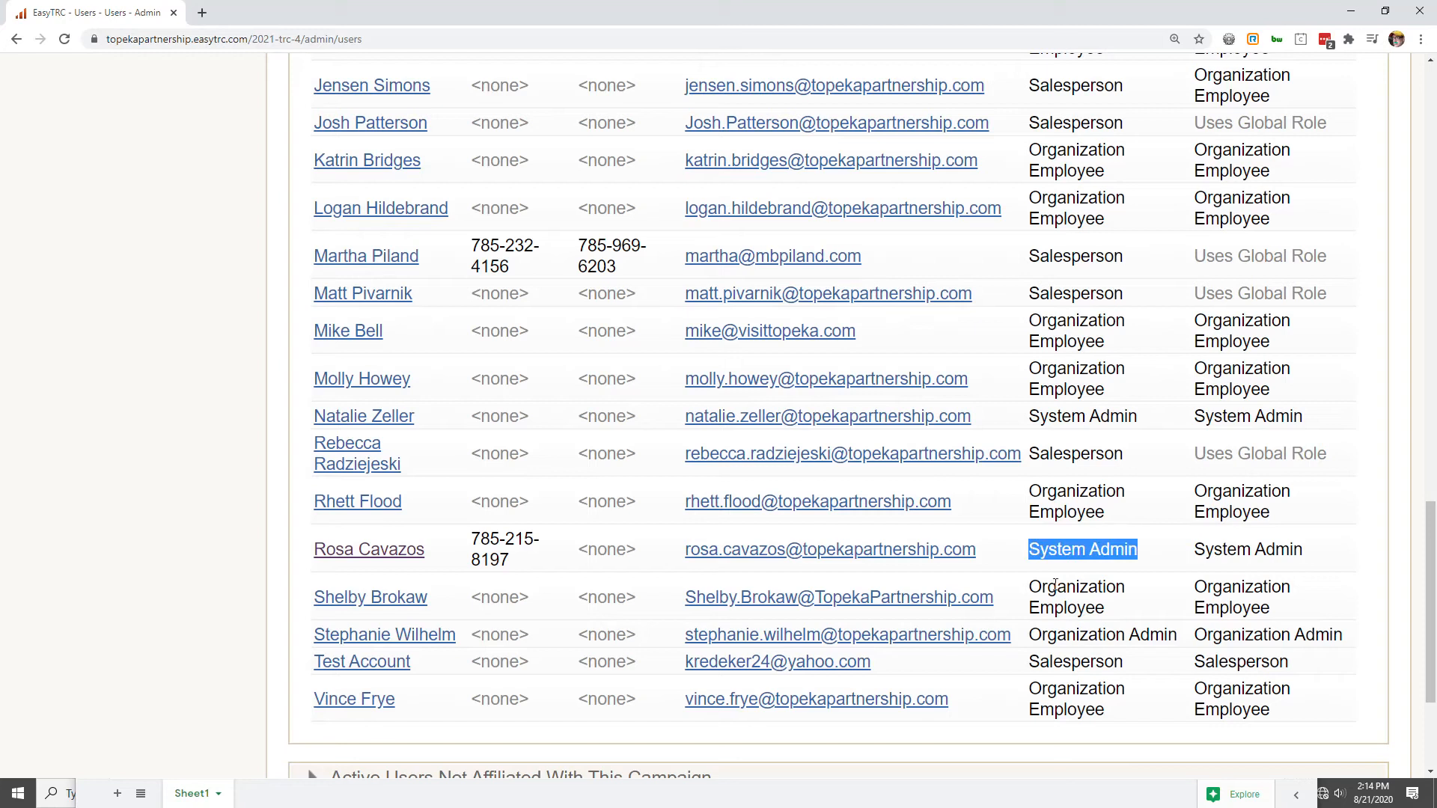
drag(1093, 607, 685, 557)
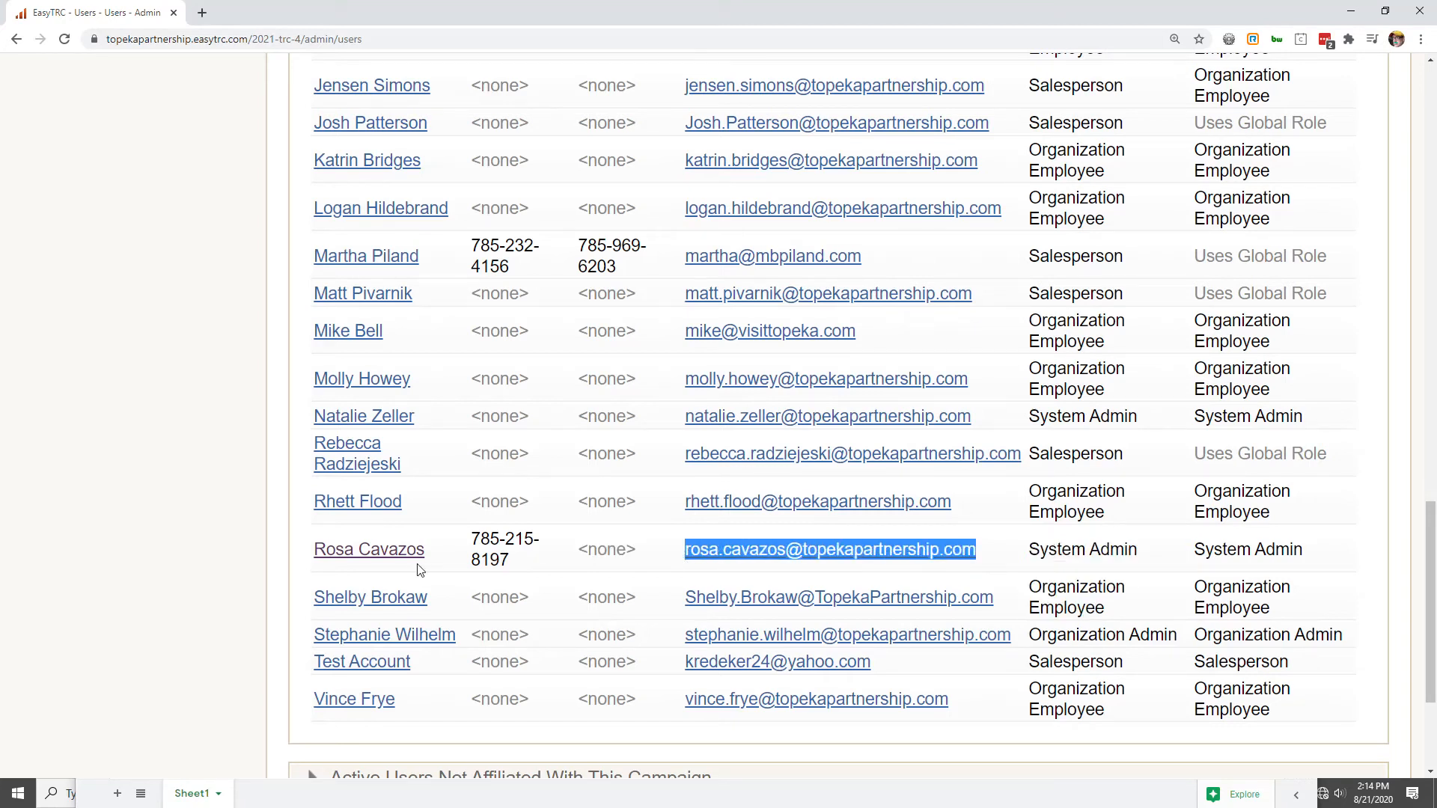
click(370, 555)
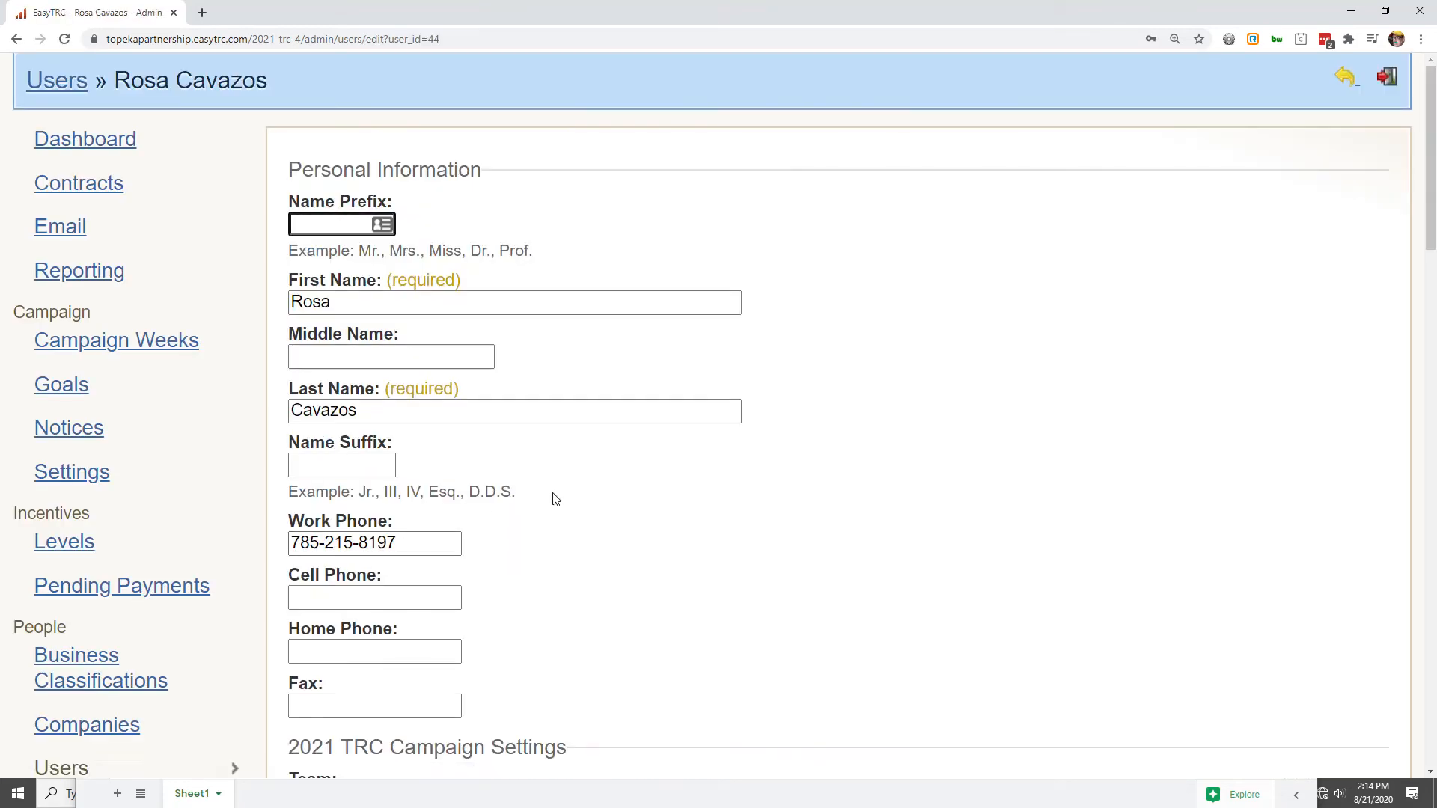
- Set the user's role in 2021 TRC to Organization Admin
scroll(555, 494, down, 7)
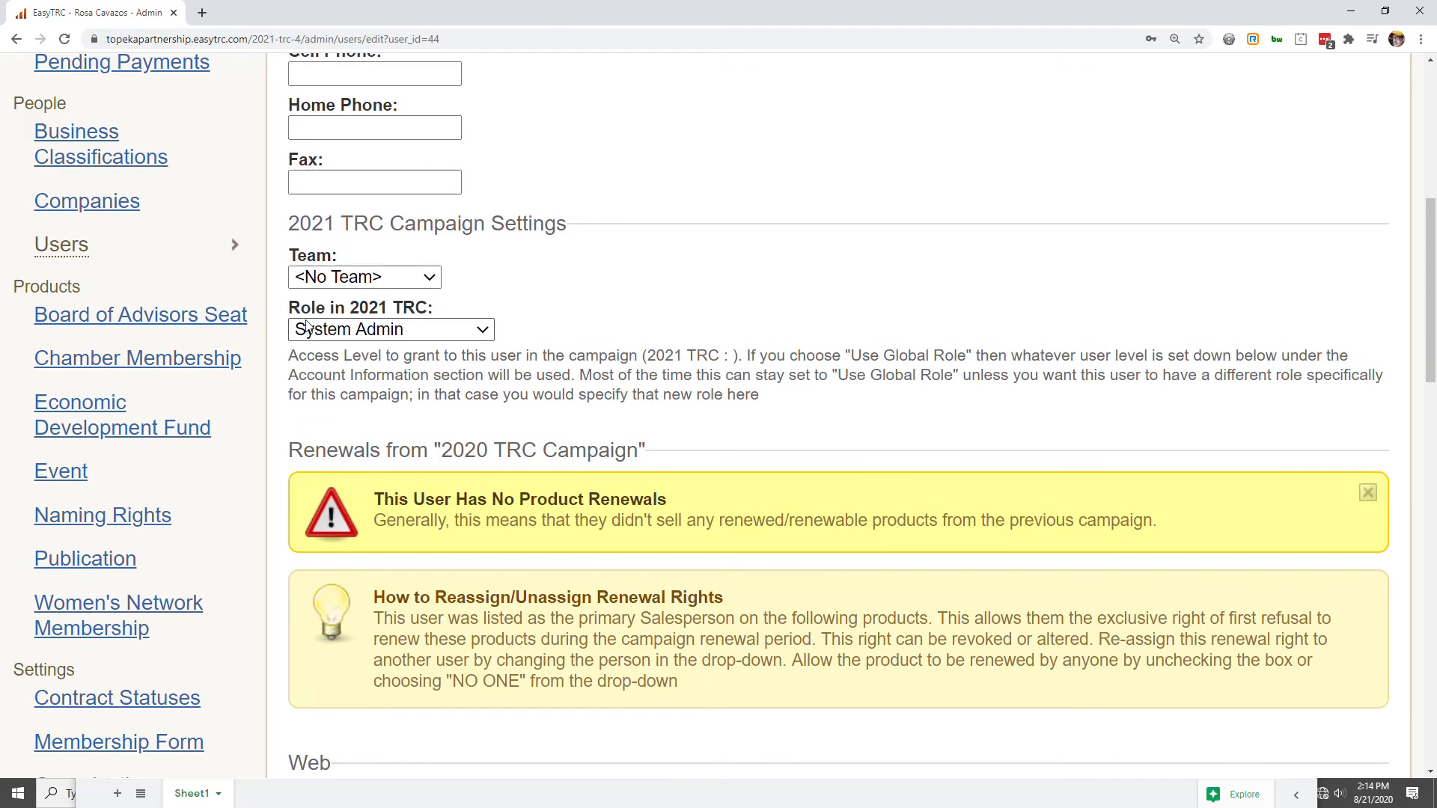
click(345, 331)
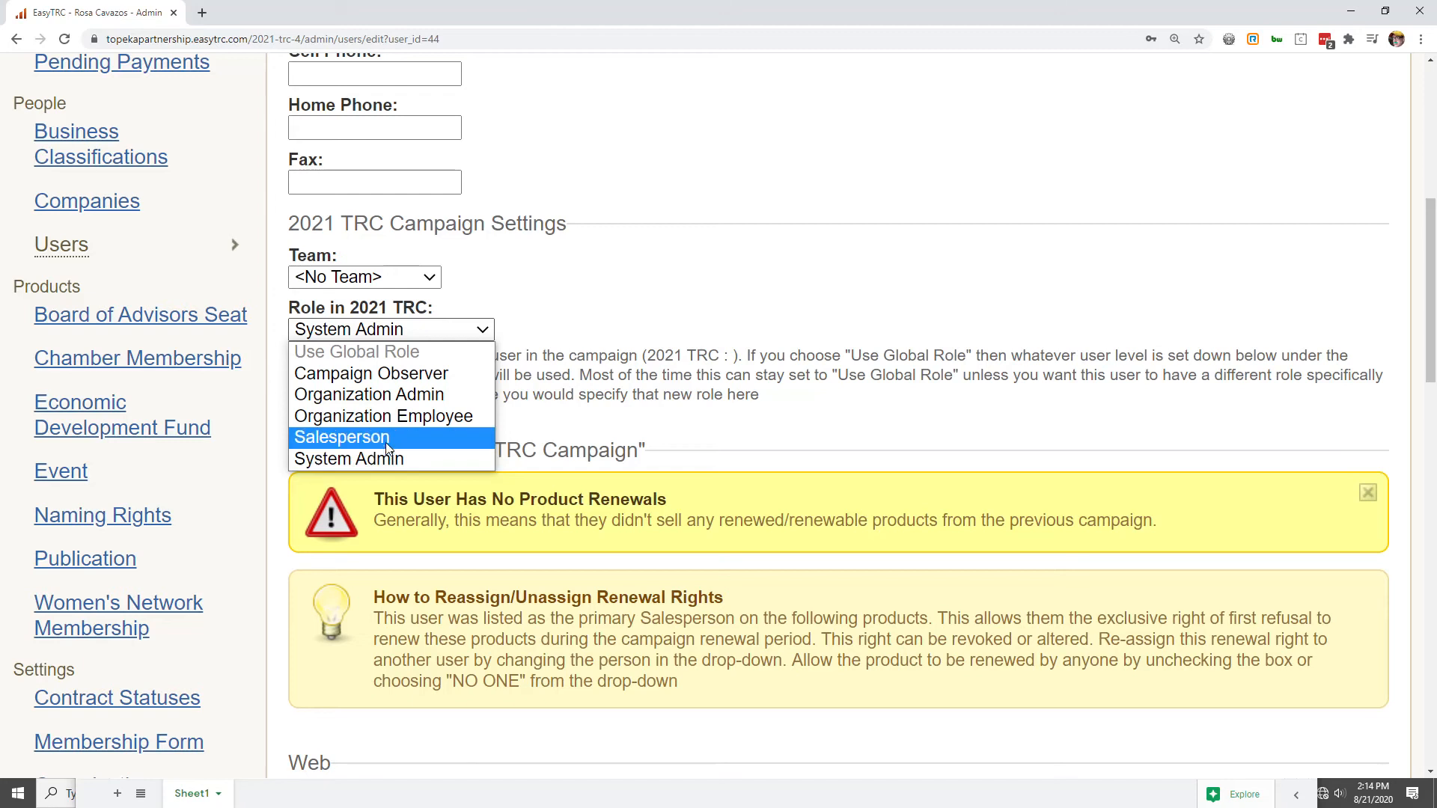
click(393, 396)
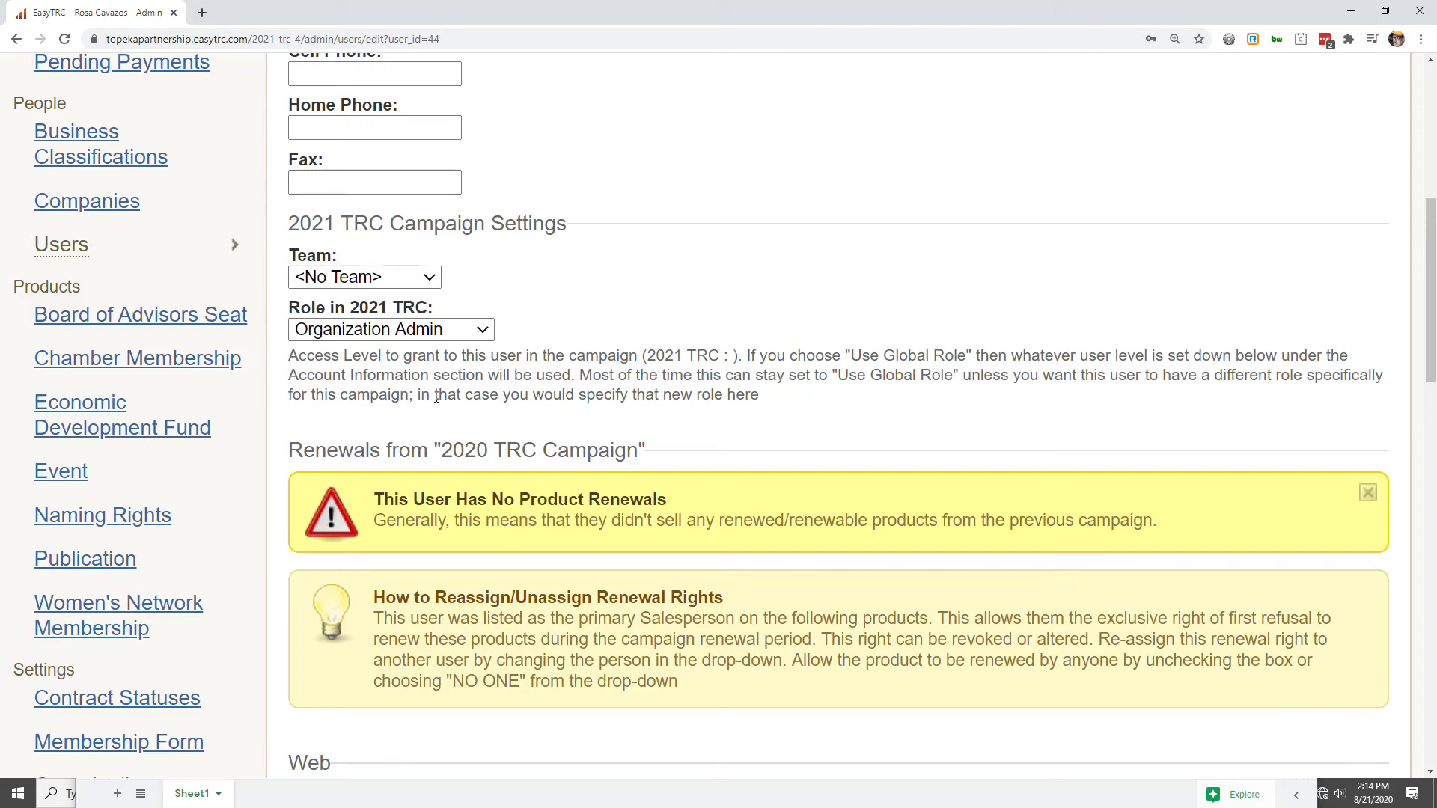
- Set the user's company to Greater Topeka Partnership and choose that company's Suite 100 address as the location
scroll(438, 396, down, 6)
scroll(438, 403, down, 9)
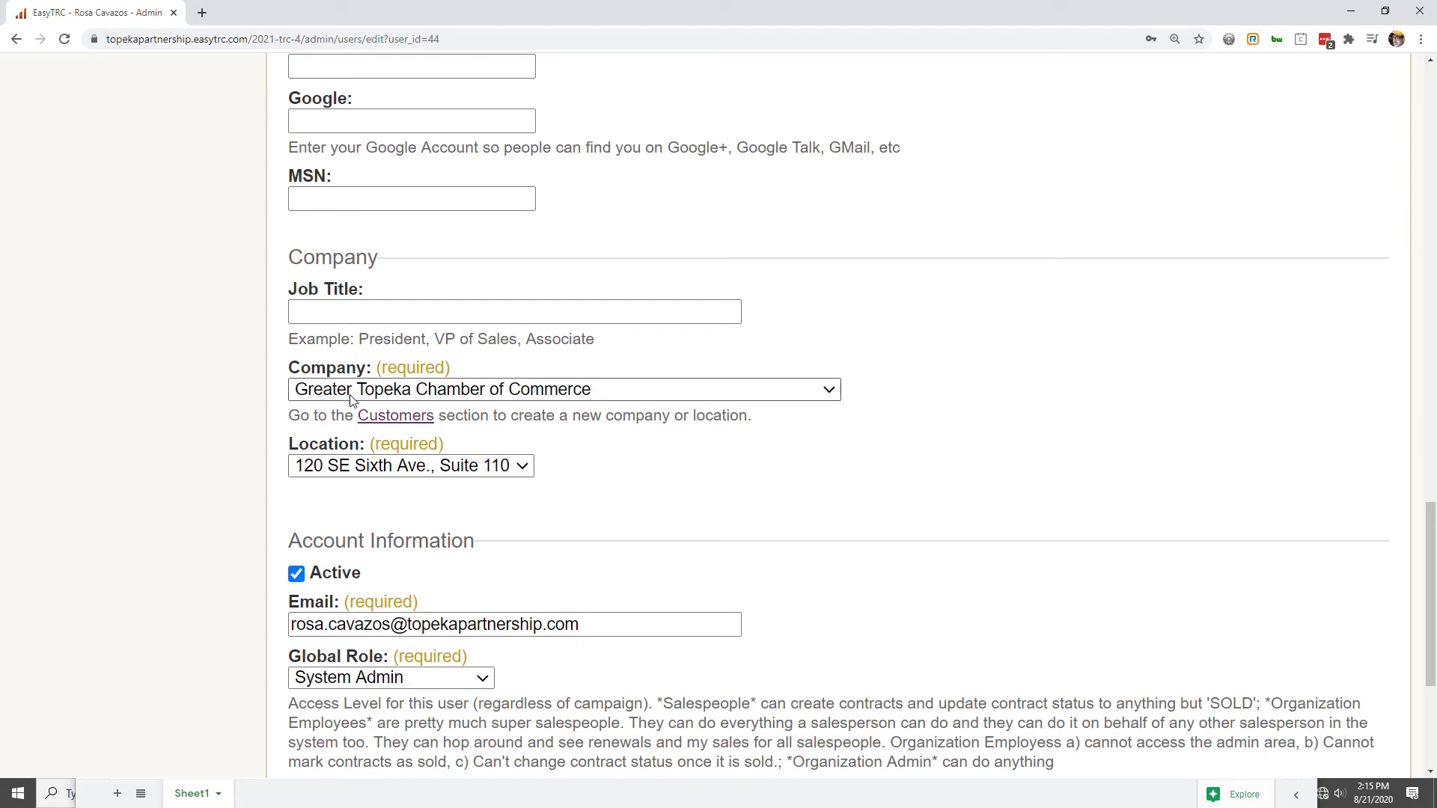
click(501, 382)
scroll(524, 356, down, 1)
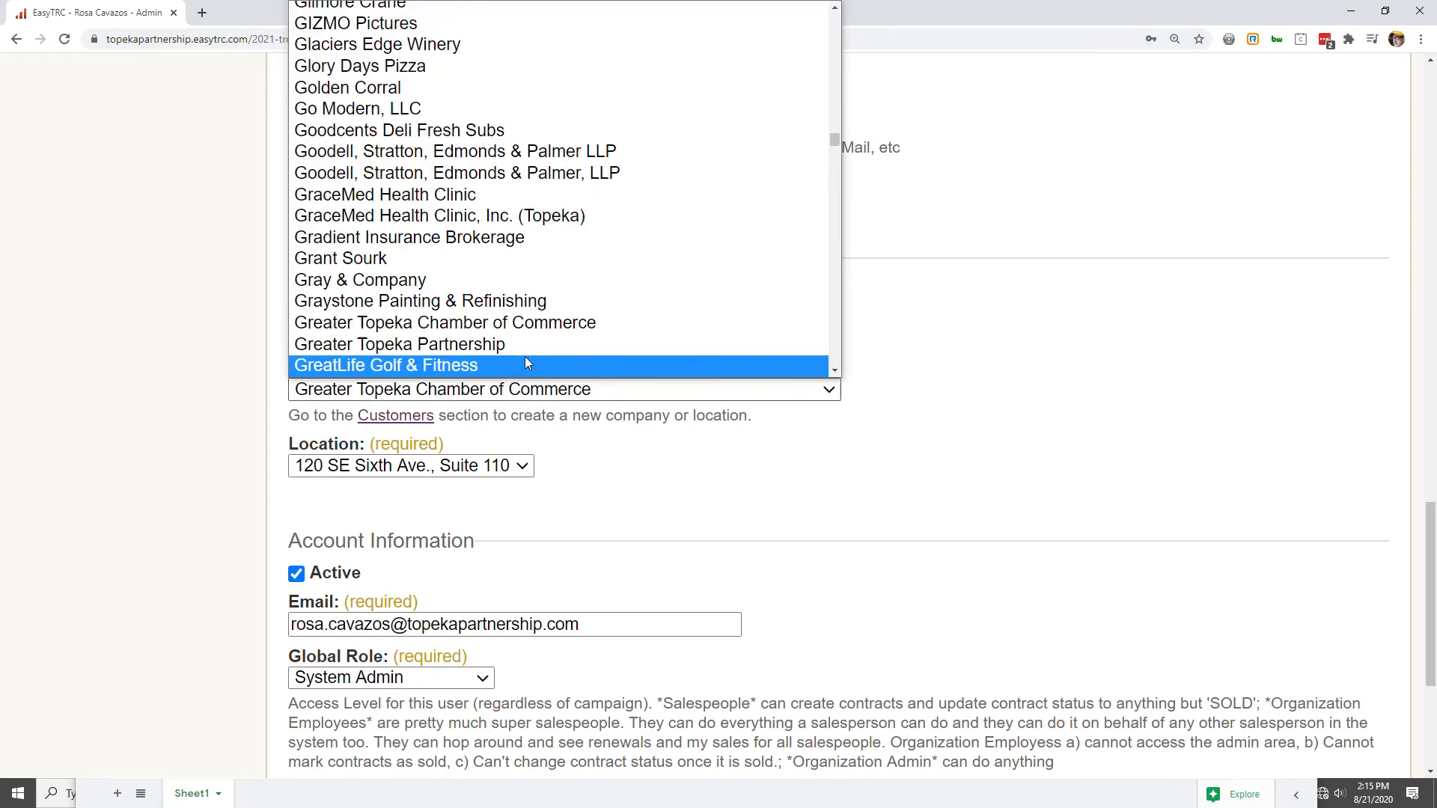
click(425, 344)
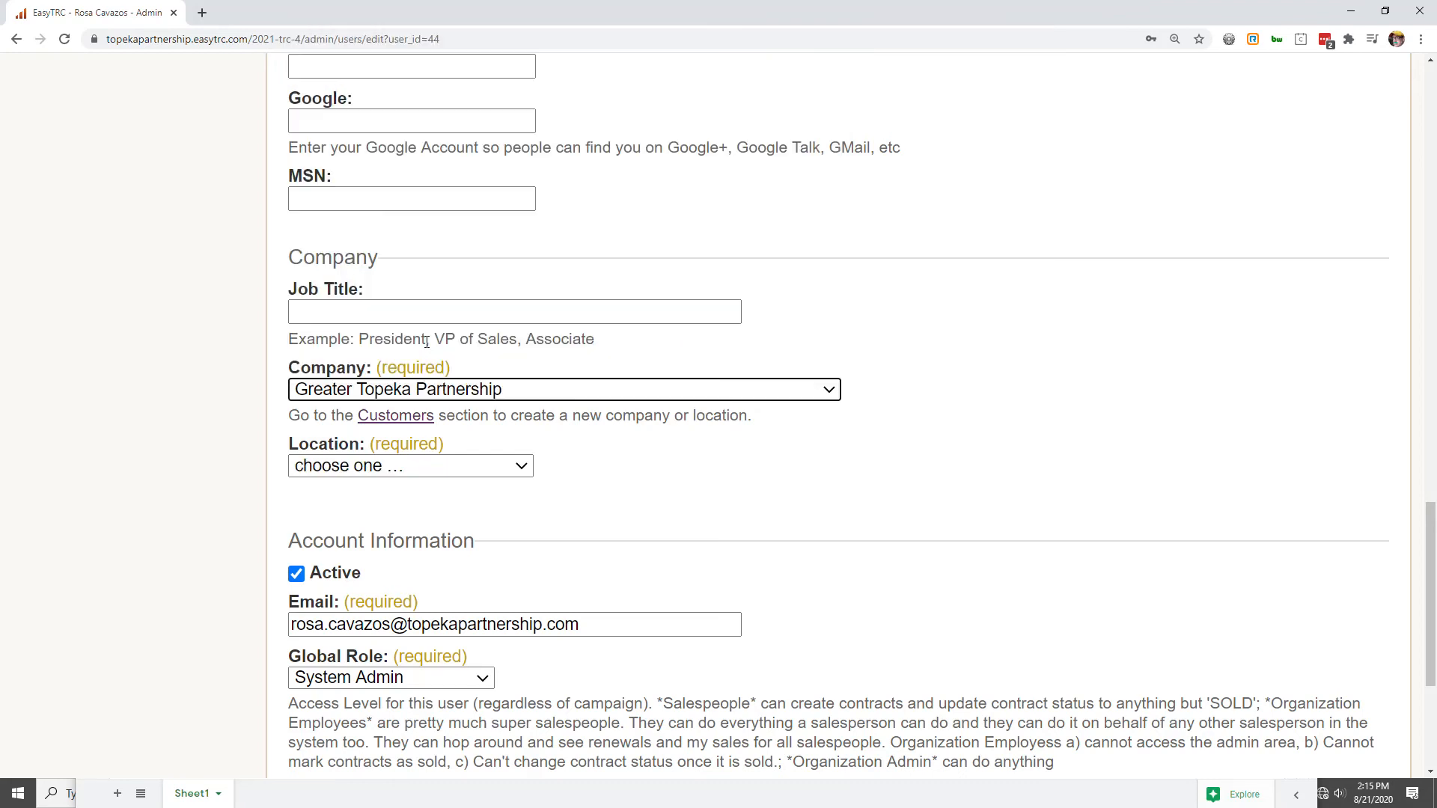
click(464, 467)
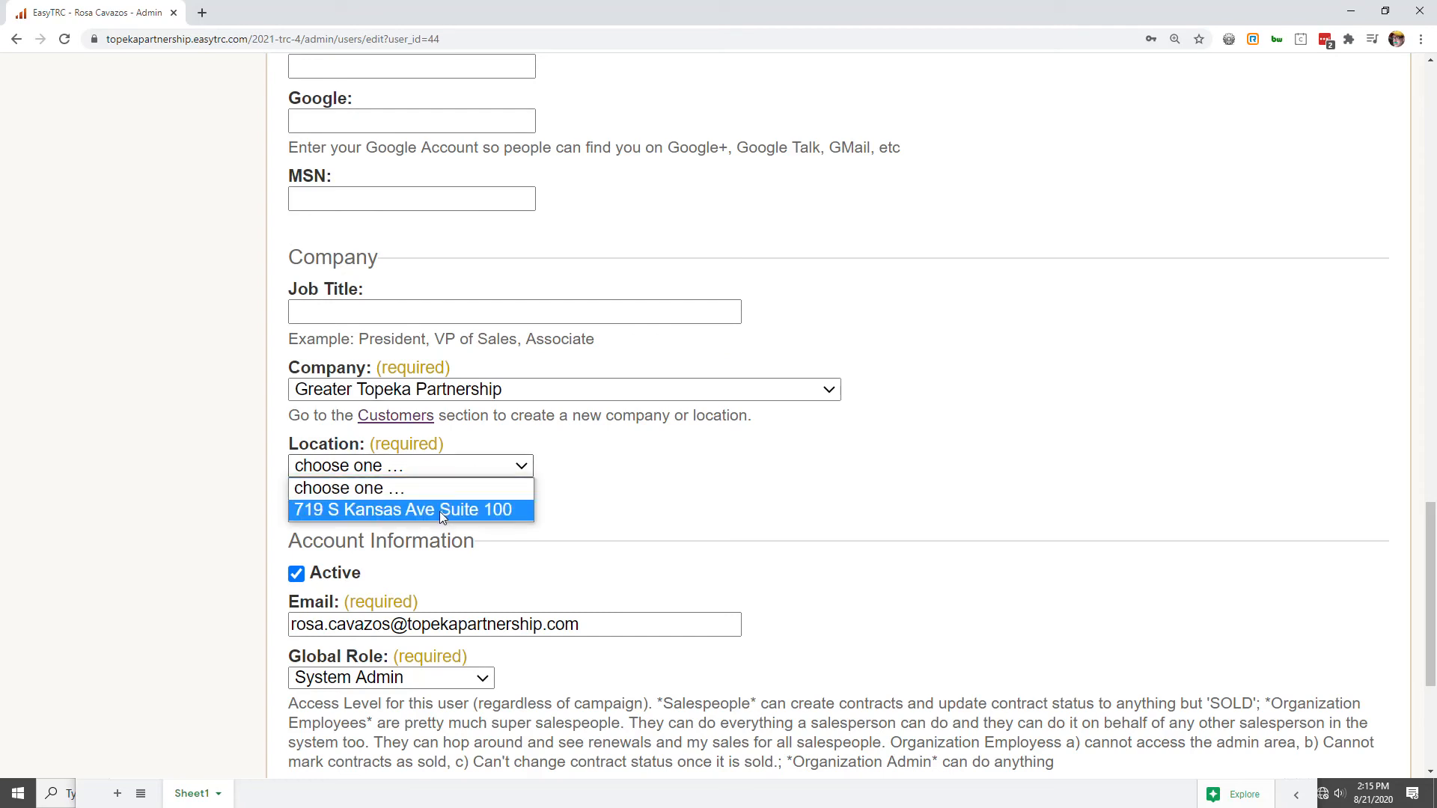
click(439, 510)
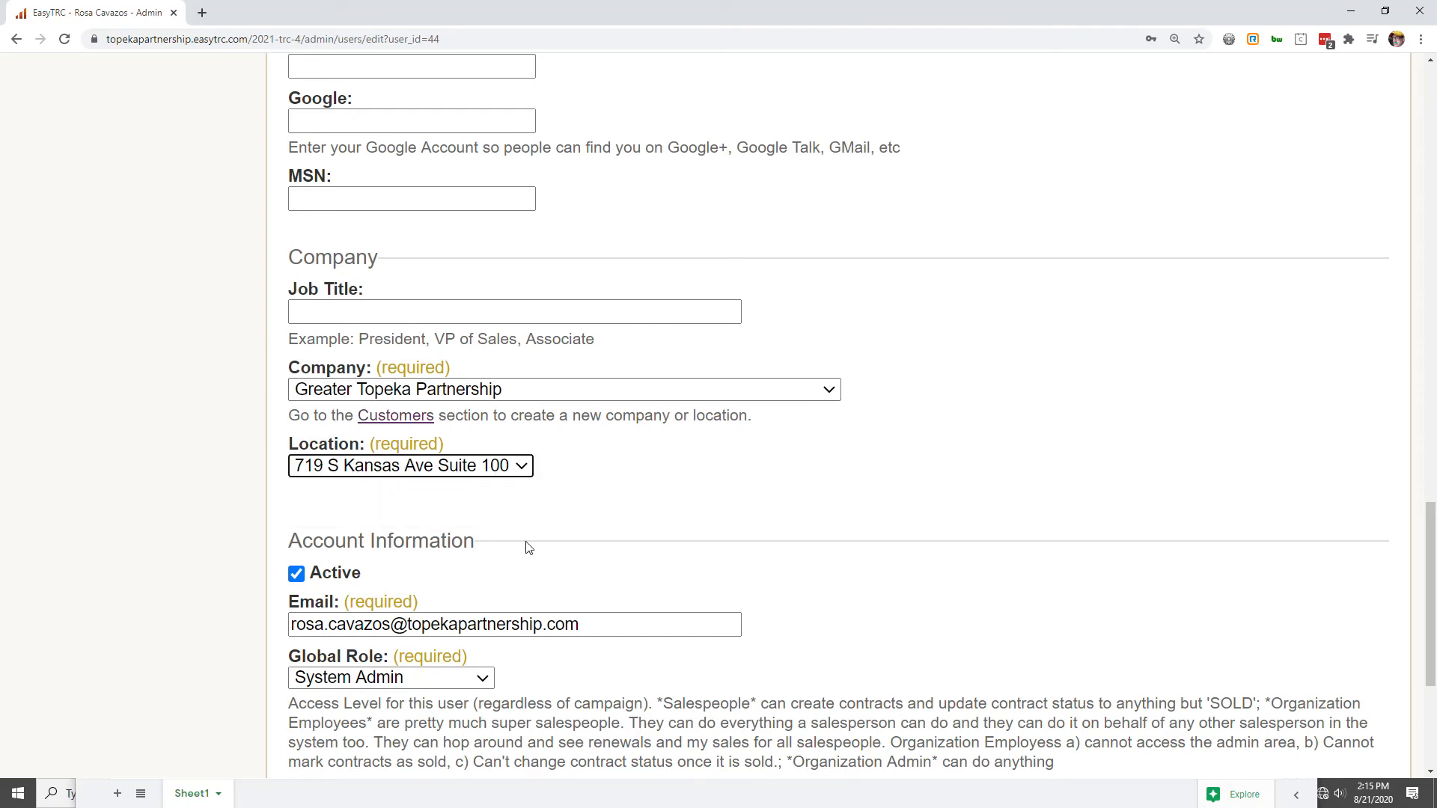
- Set the user's Global Role to Organization Admin and save the changes to the user record
click(397, 679)
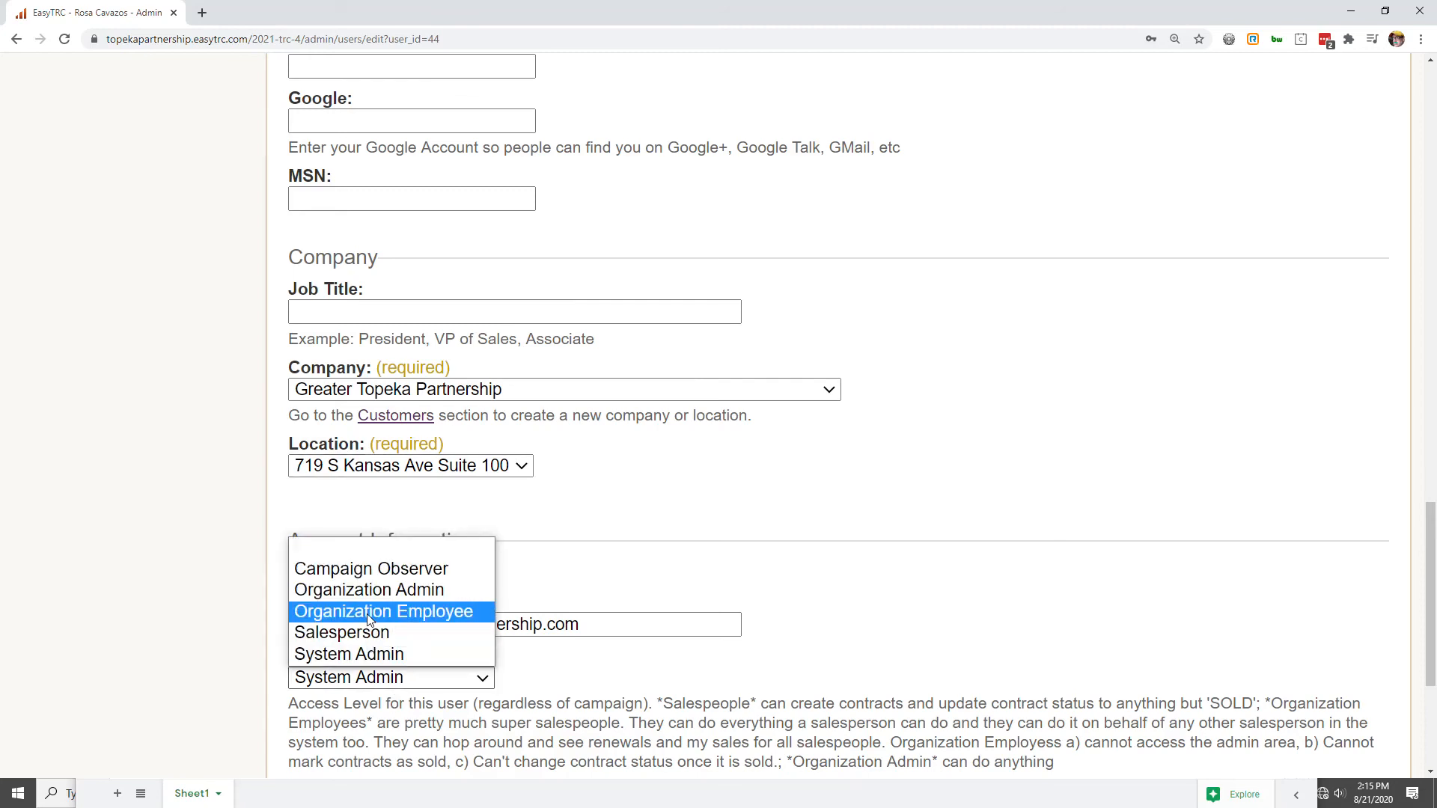
click(375, 588)
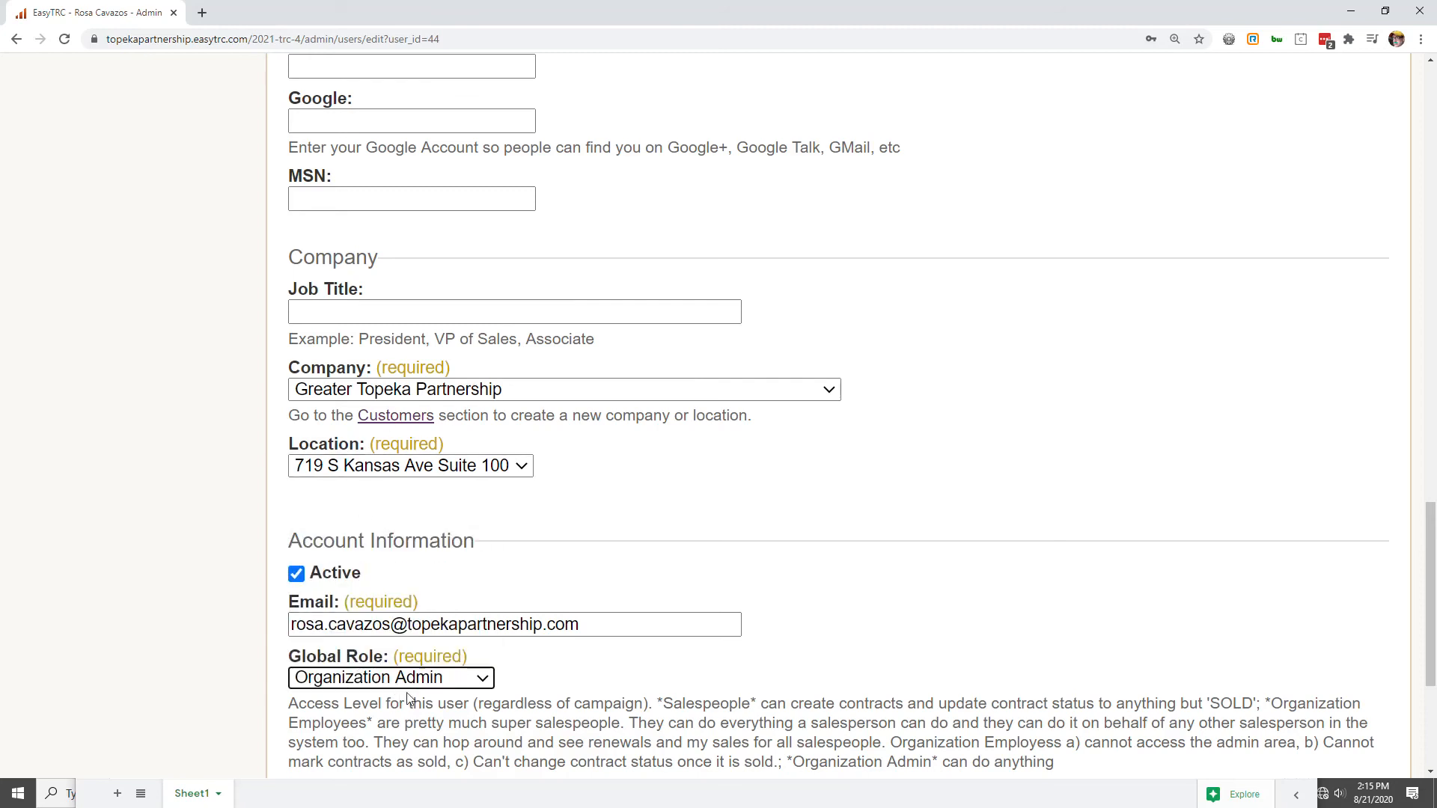
scroll(385, 678, down, 2)
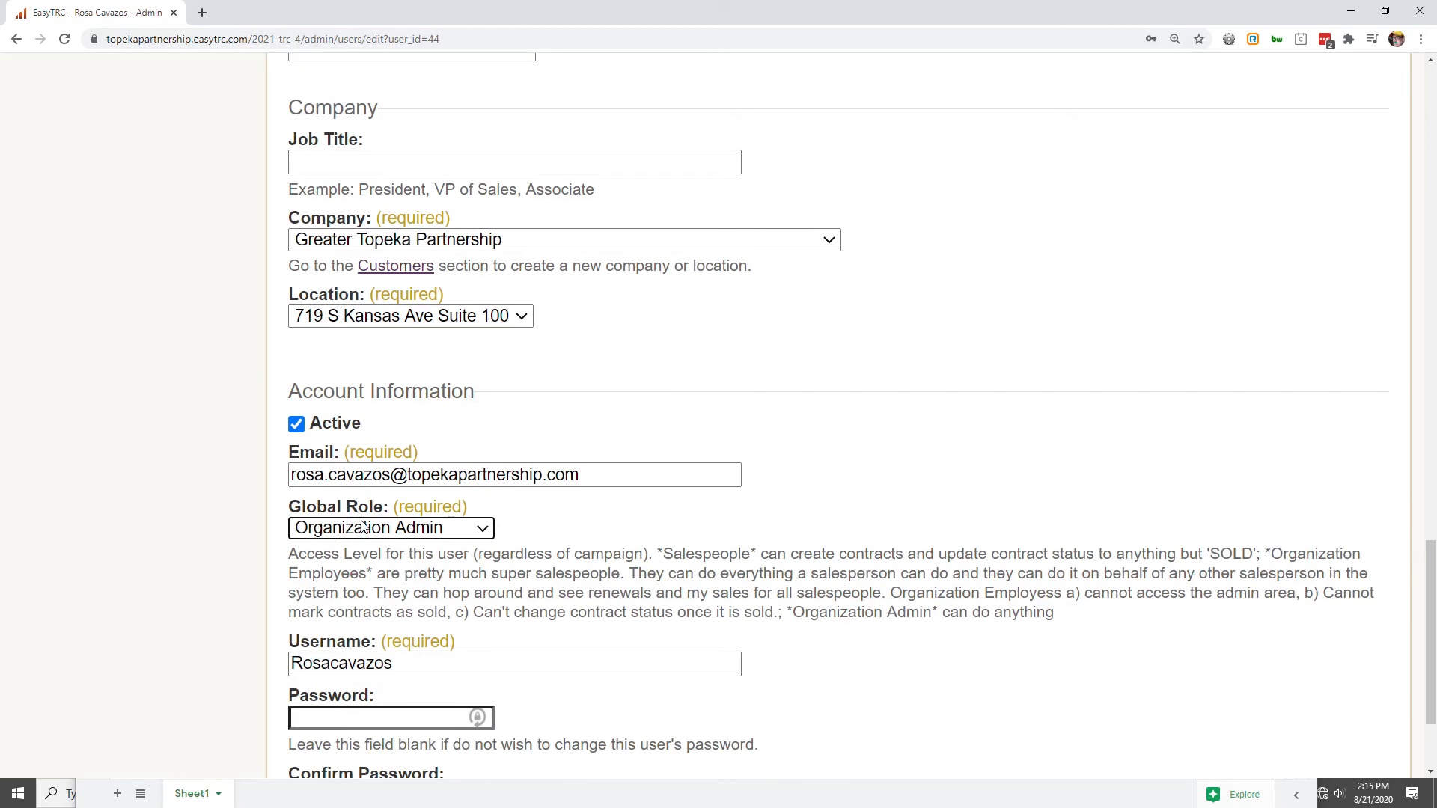
scroll(417, 609, down, 2)
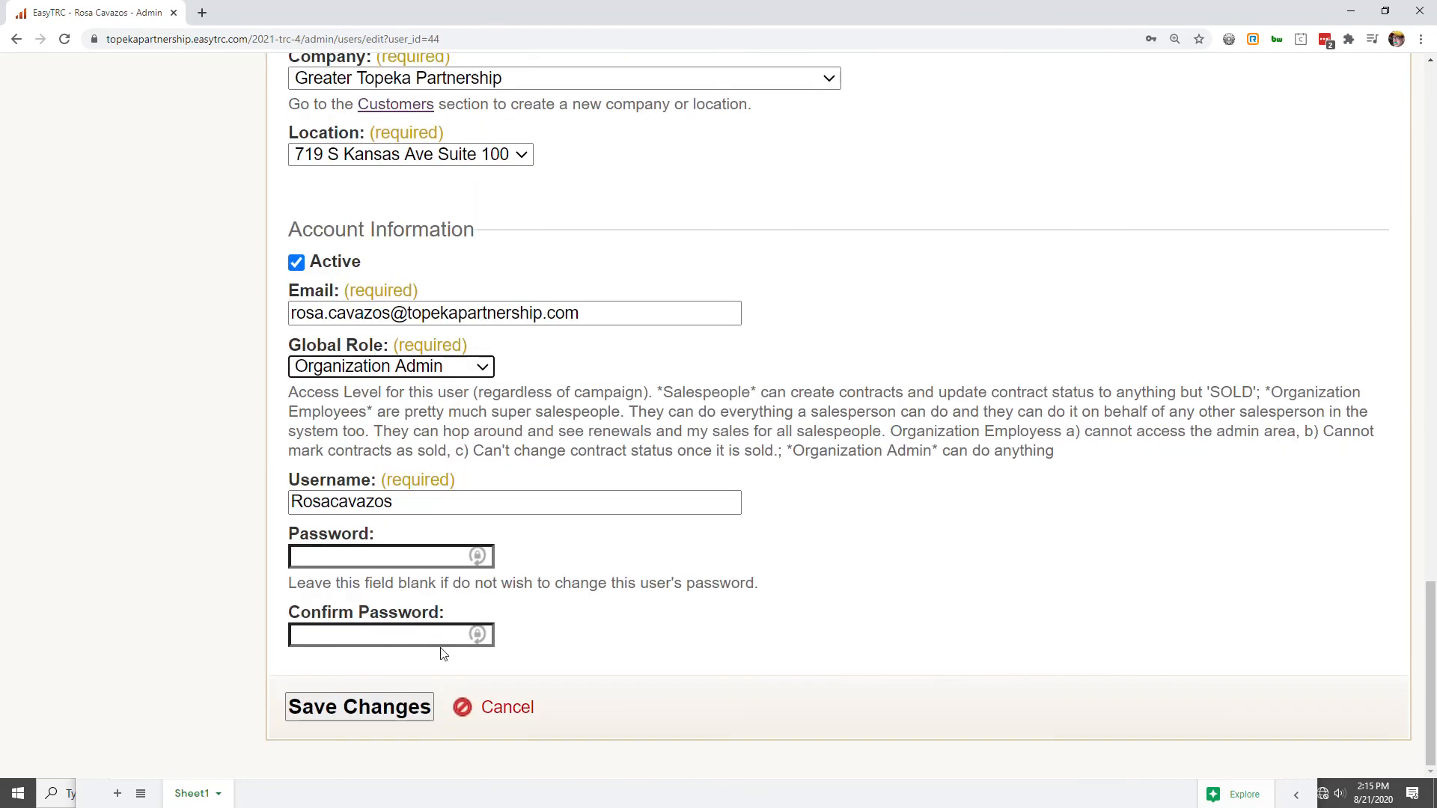
scroll(449, 634, up, 3)
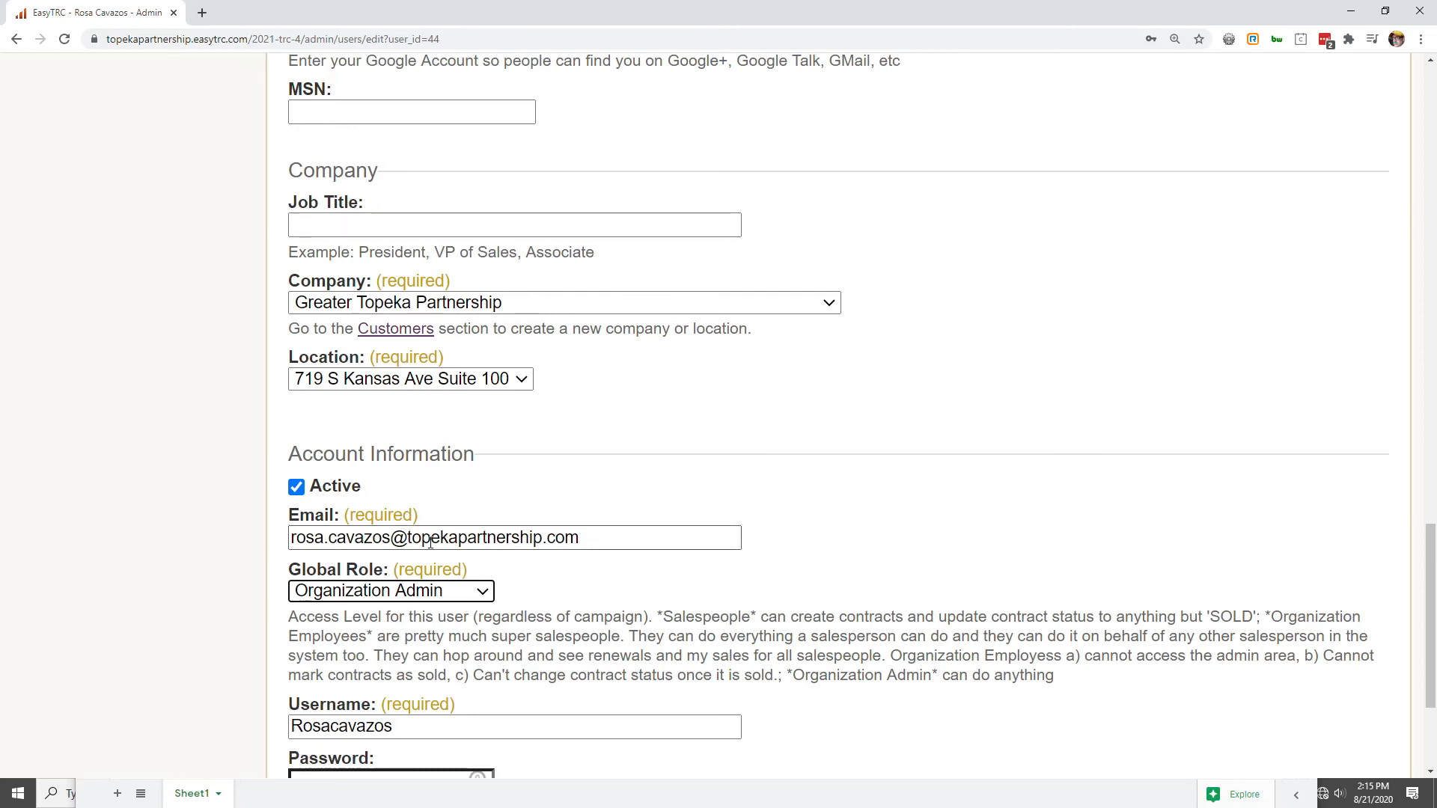
scroll(415, 677, down, 1)
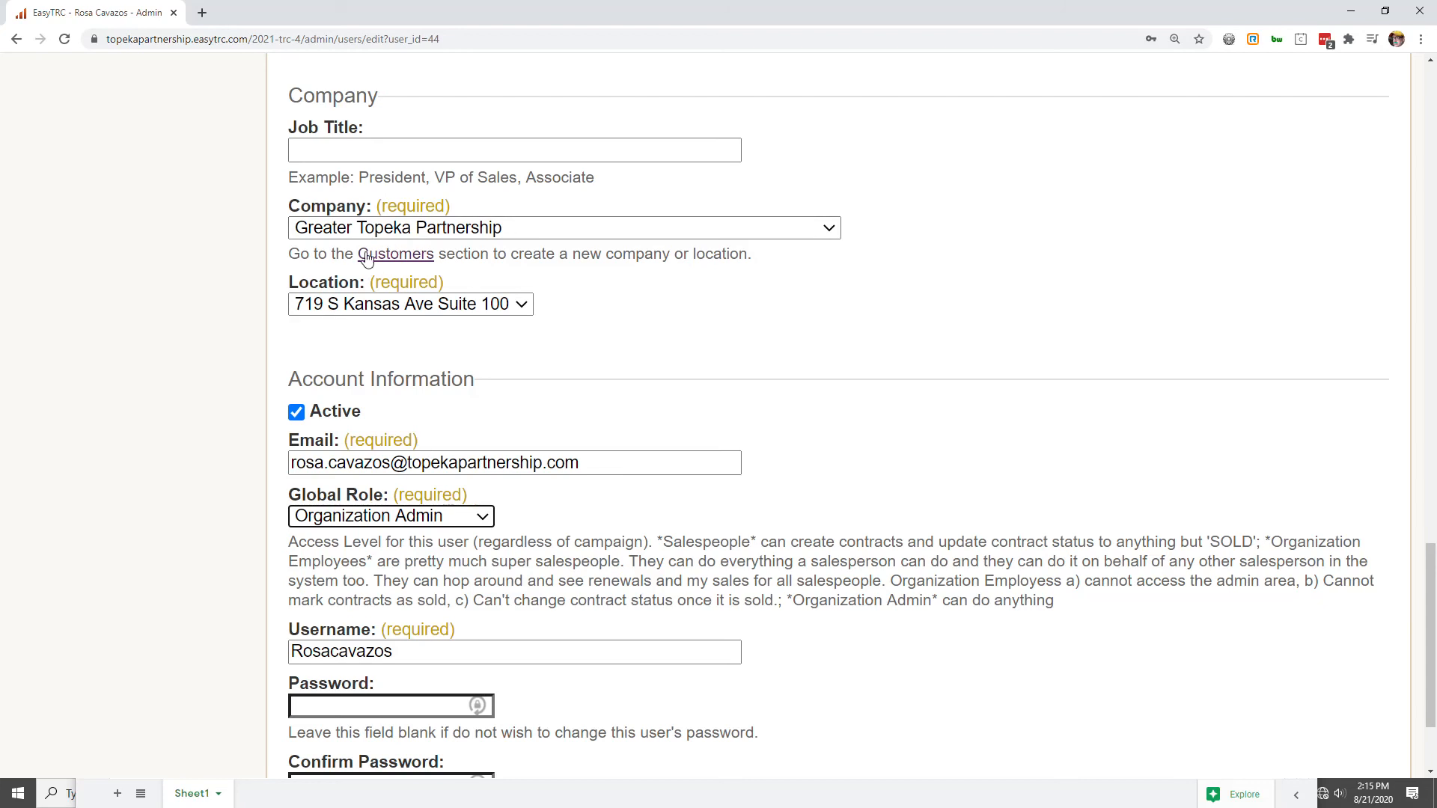
scroll(519, 390, down, 1)
click(387, 704)
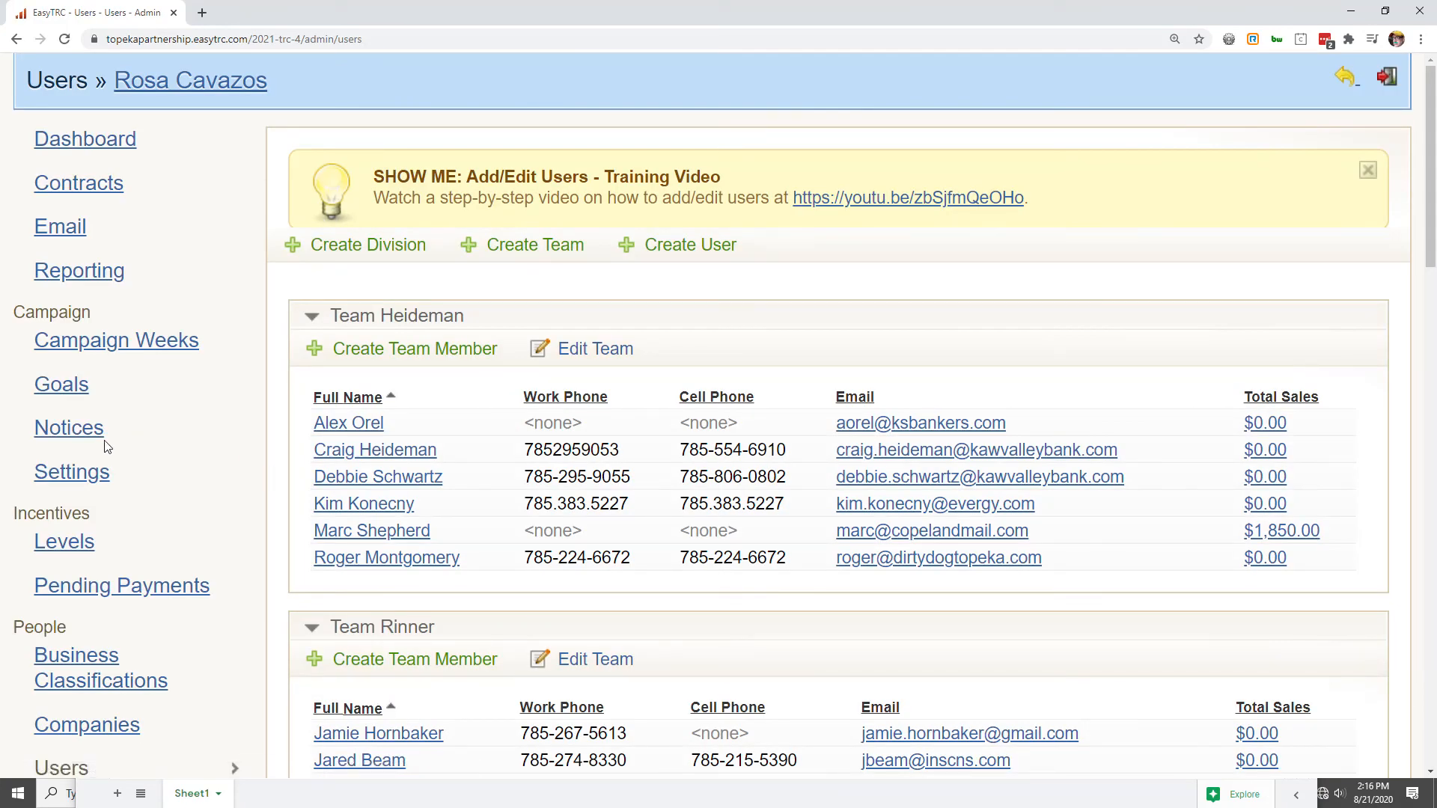
- Go to the campaign settings and open the current 2021 TRC campaign for editing
click(73, 483)
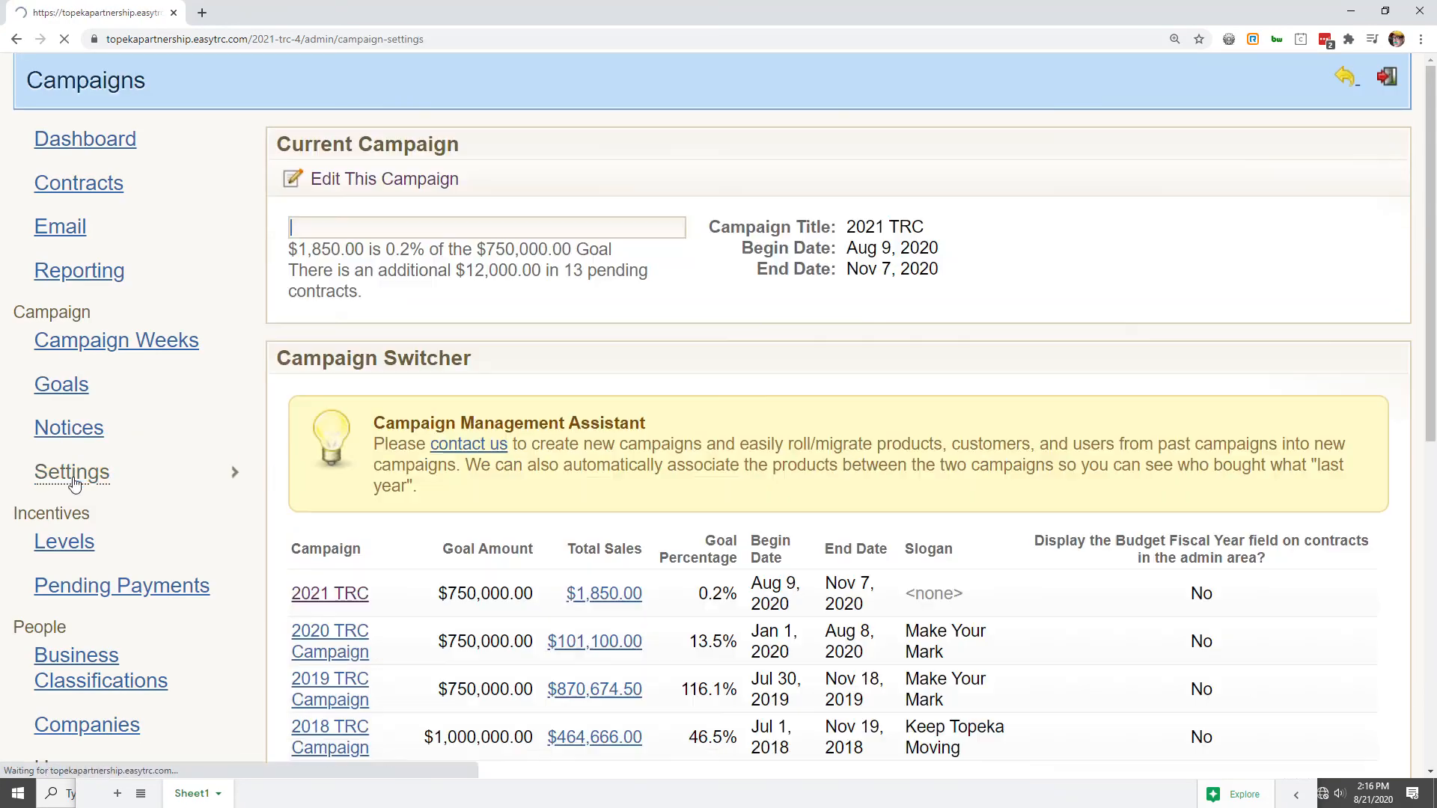
scroll(378, 189, down, 1)
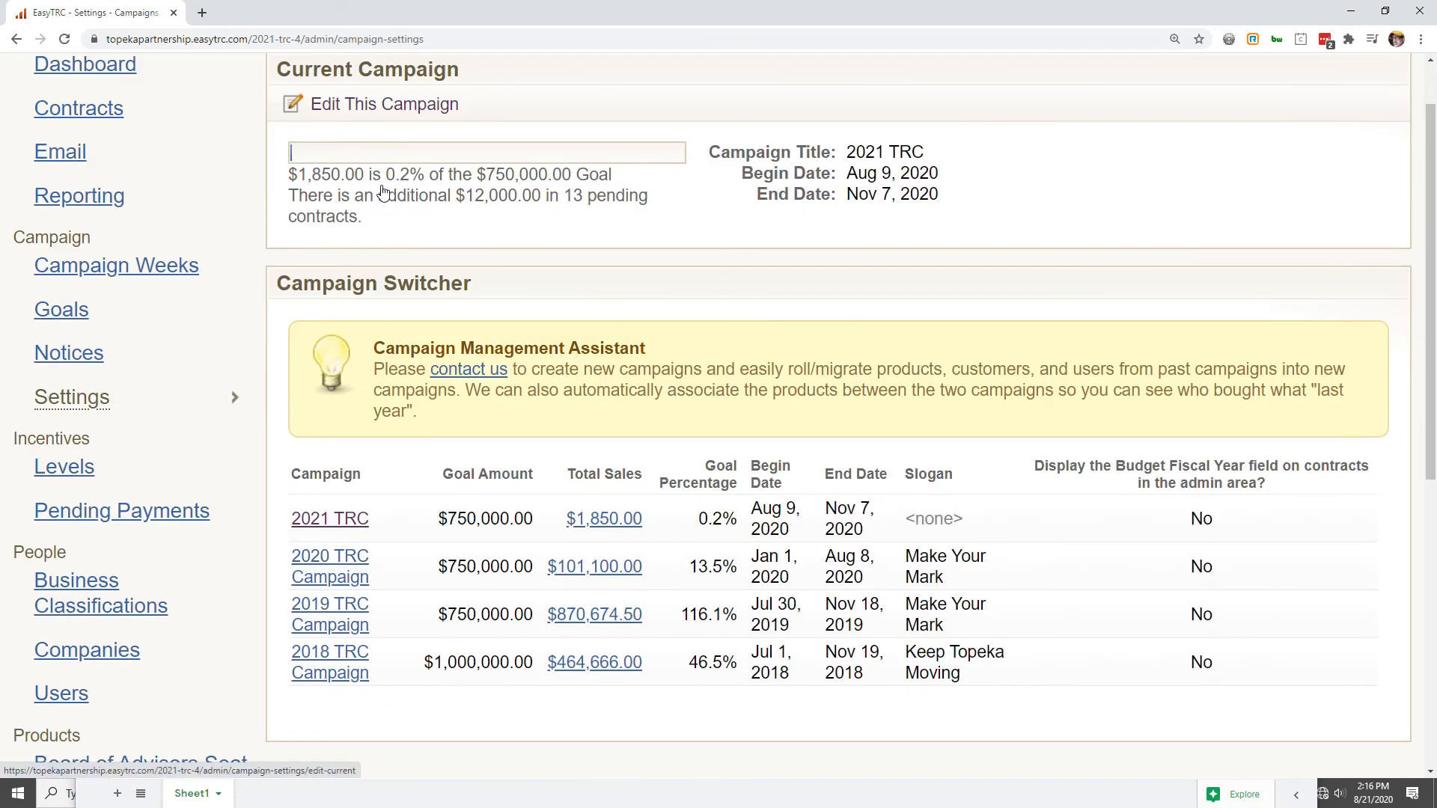
click(372, 124)
- Set the campaign's Contact Person at Topeka Partnership to the staff user whose role and company were just updated
scroll(507, 411, down, 3)
scroll(506, 411, down, 13)
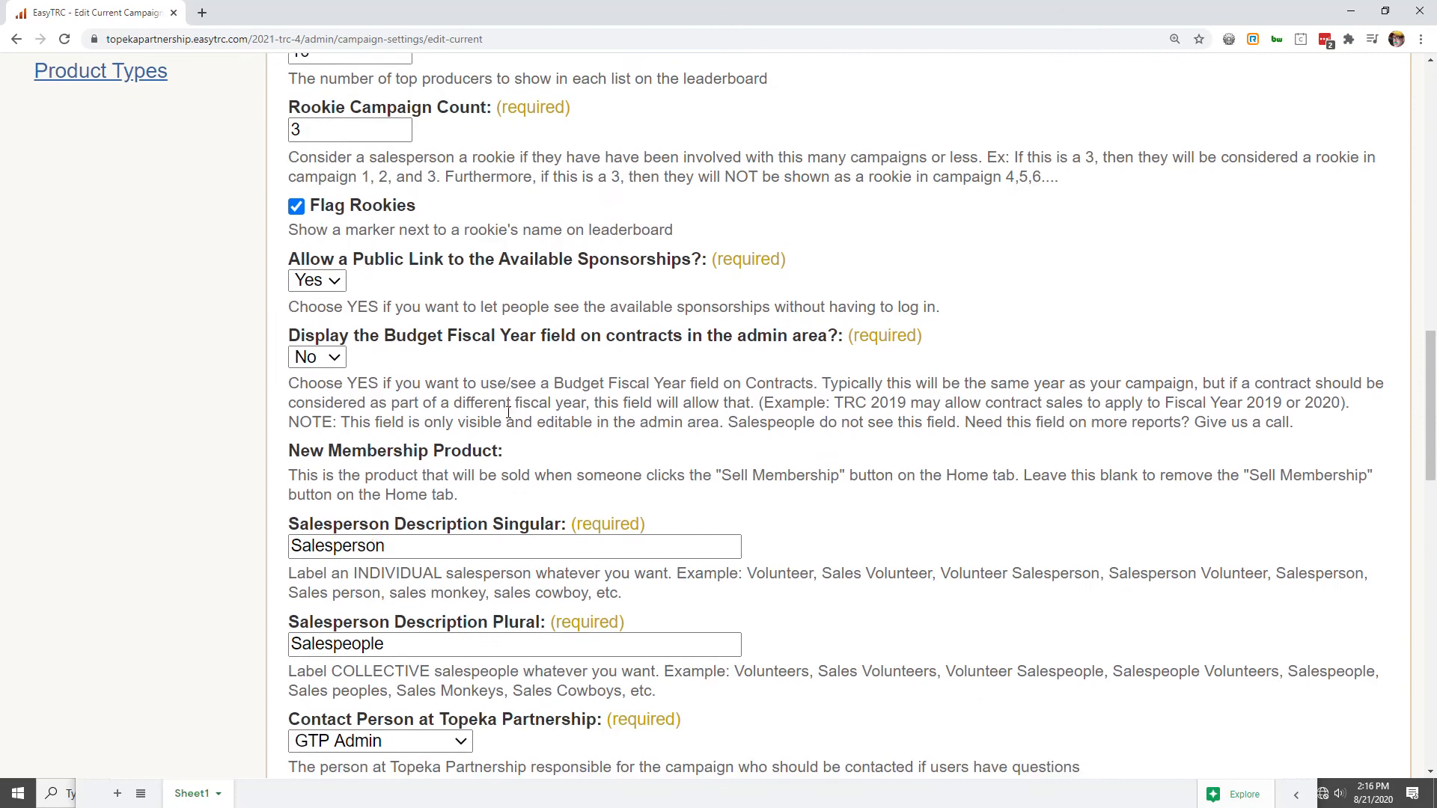
scroll(509, 412, down, 4)
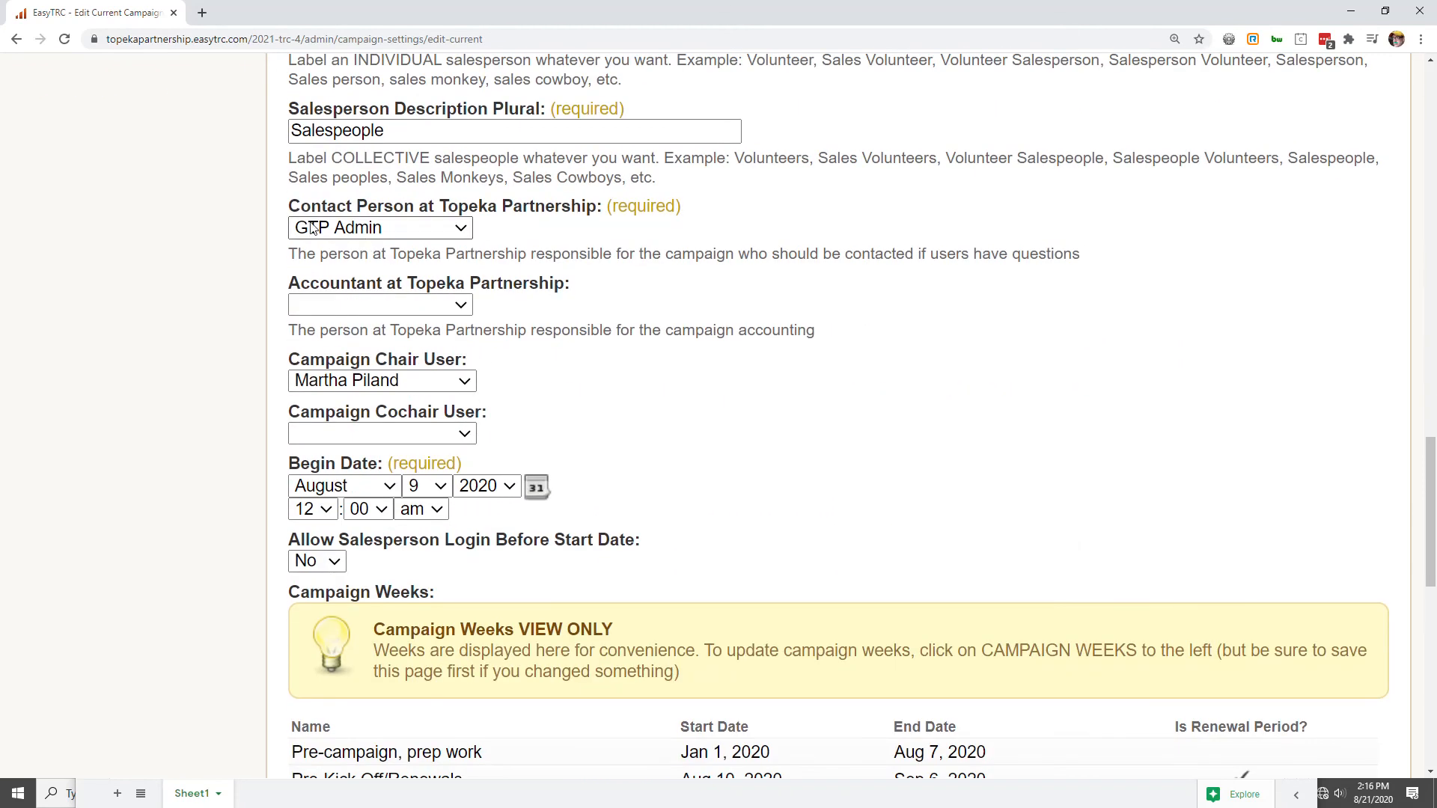
click(433, 229)
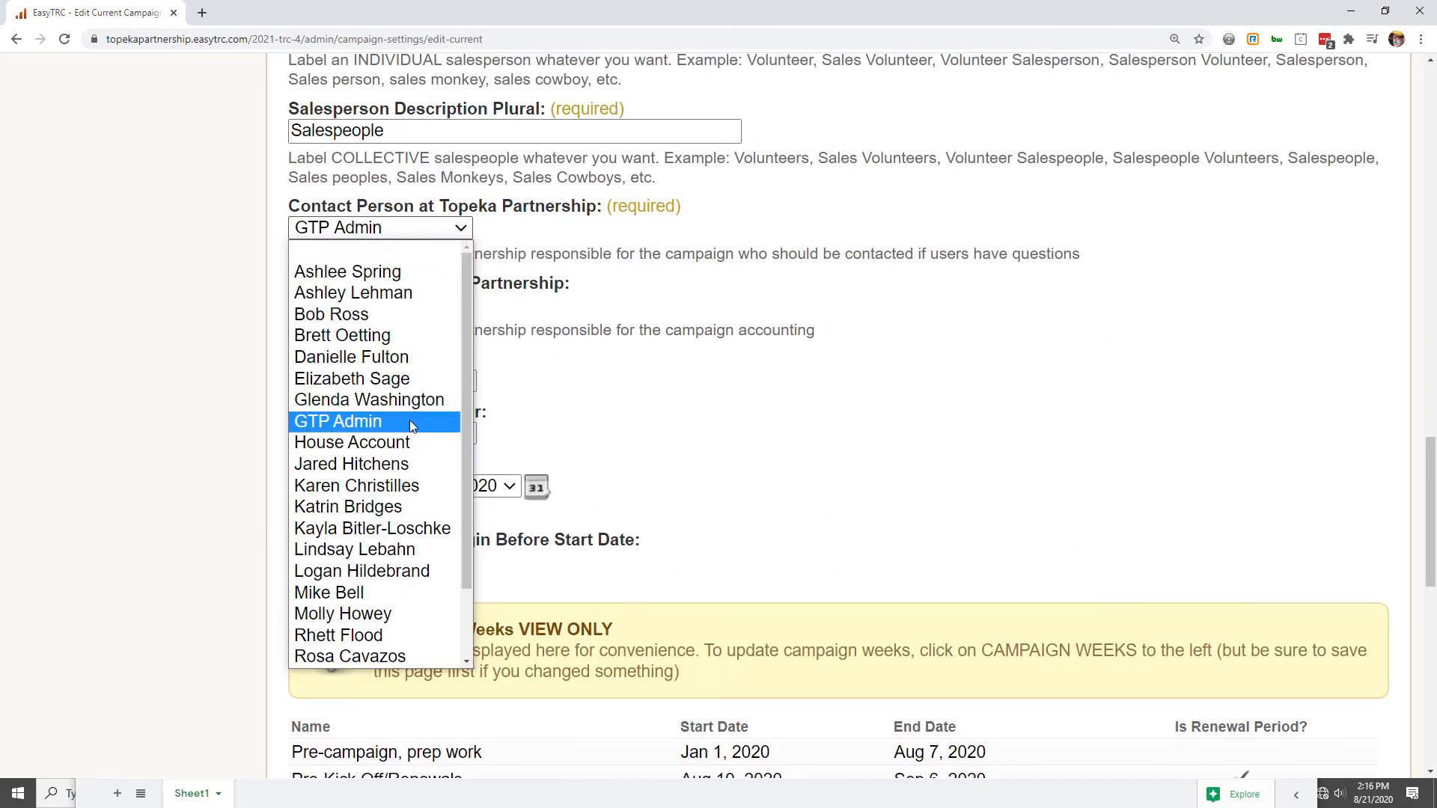
scroll(386, 547, down, 1)
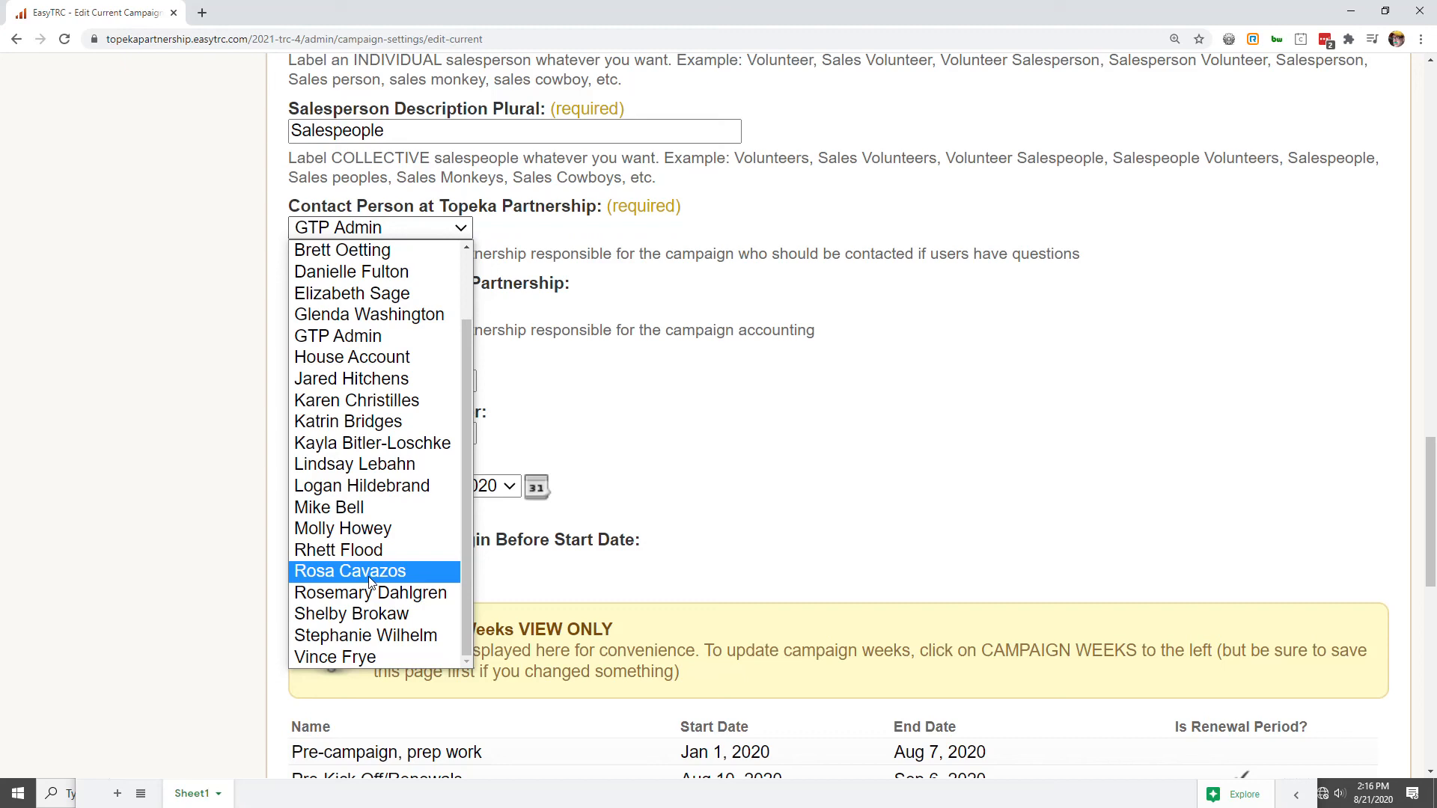
click(372, 573)
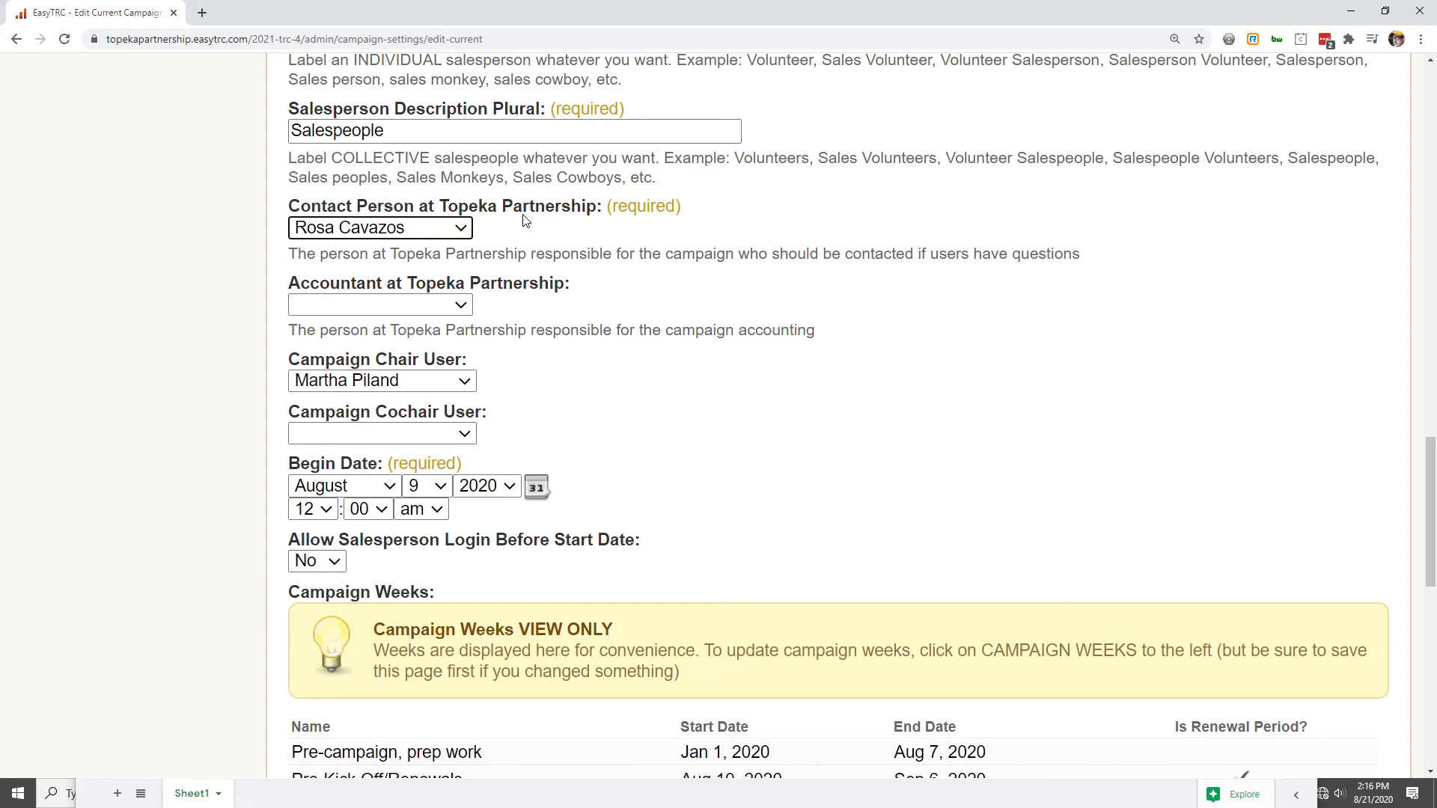
click(599, 209)
drag(599, 210, 443, 211)
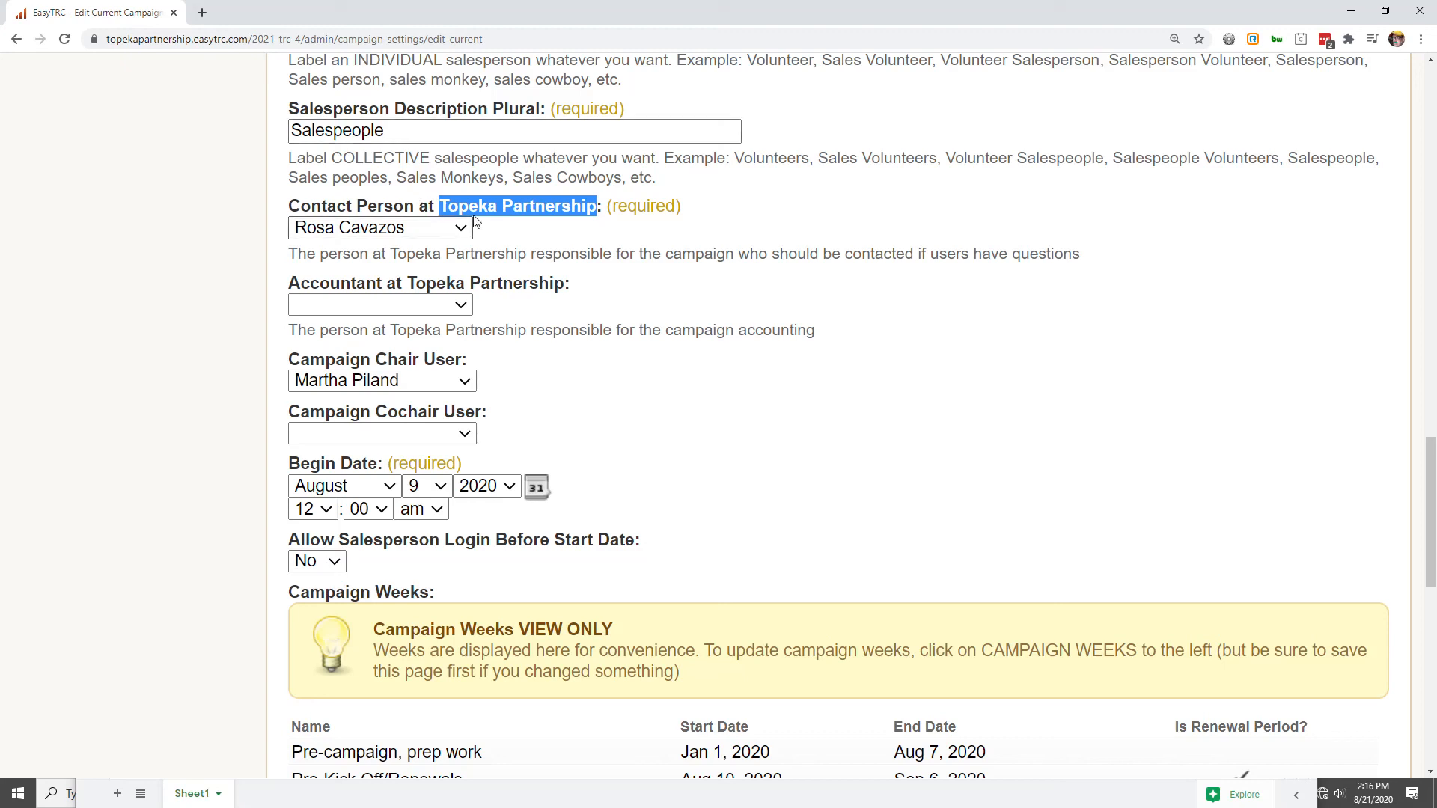
click(515, 242)
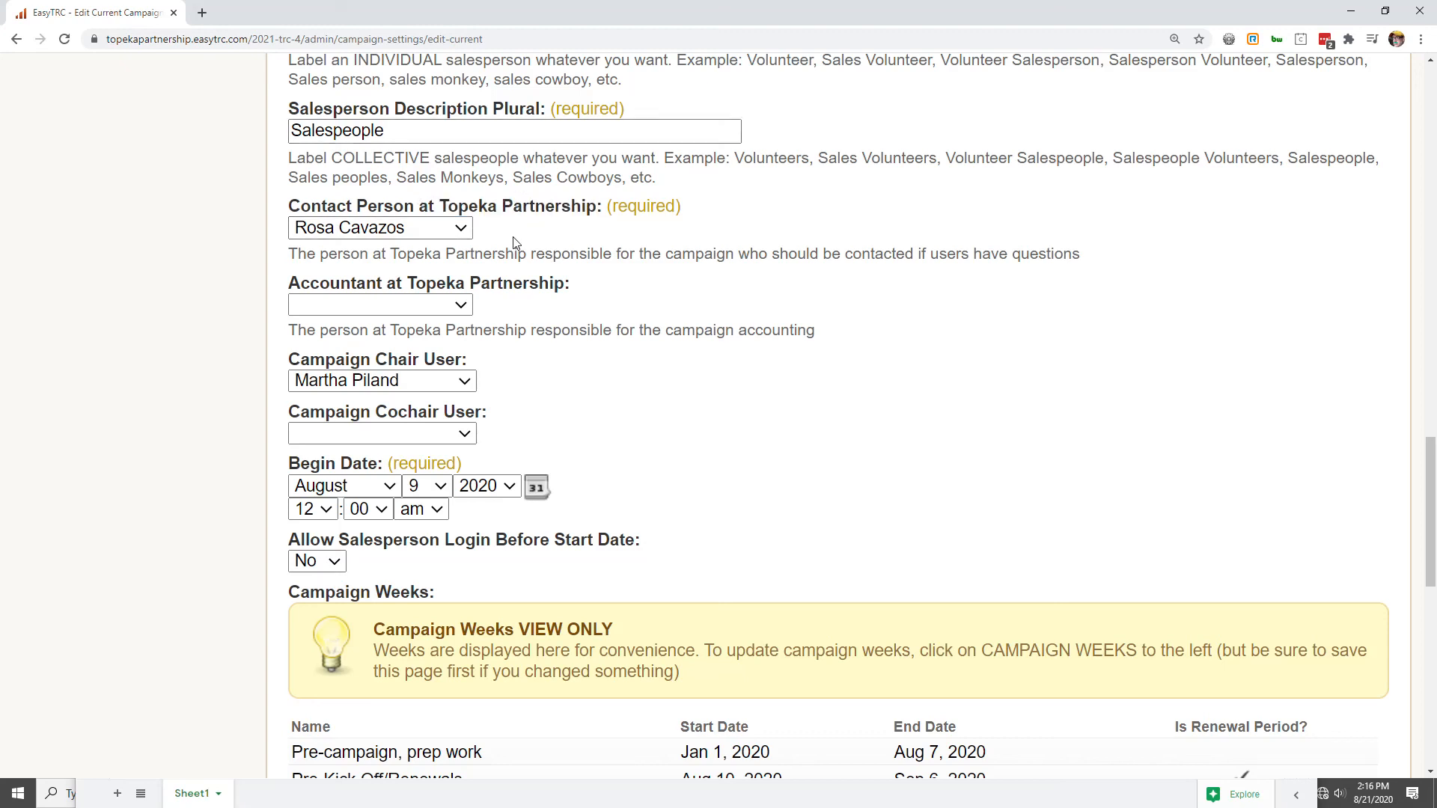